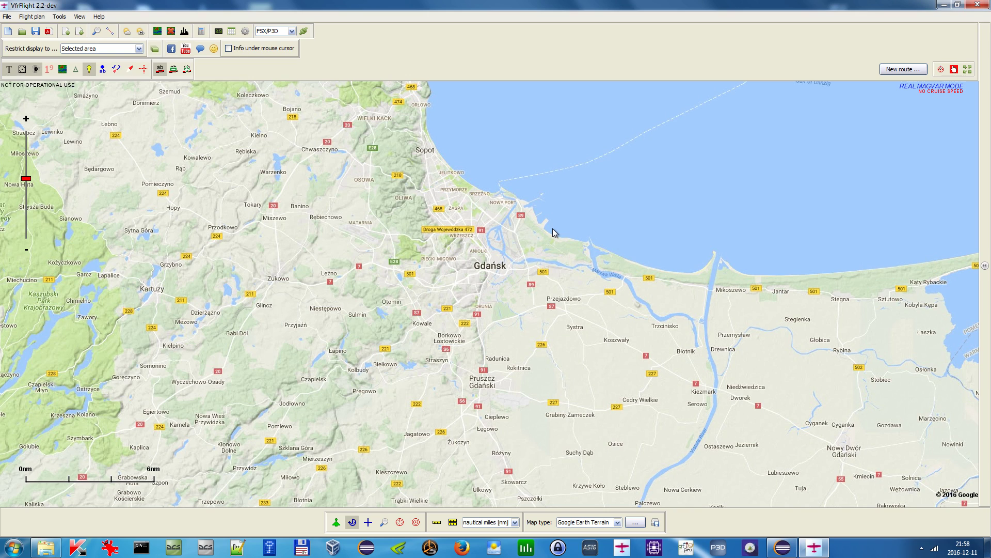
# - Switch the map type to Sky Vector World VFR over the Gdańsk area
pyautogui.moveTo(498, 253); pyautogui.dragTo(456, 271)
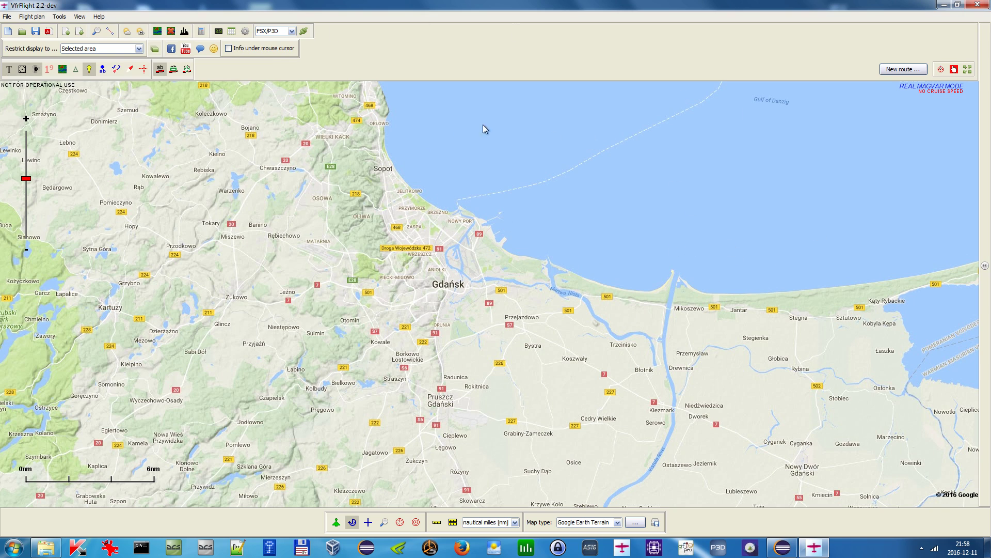
pyautogui.moveTo(582, 193); pyautogui.dragTo(582, 201)
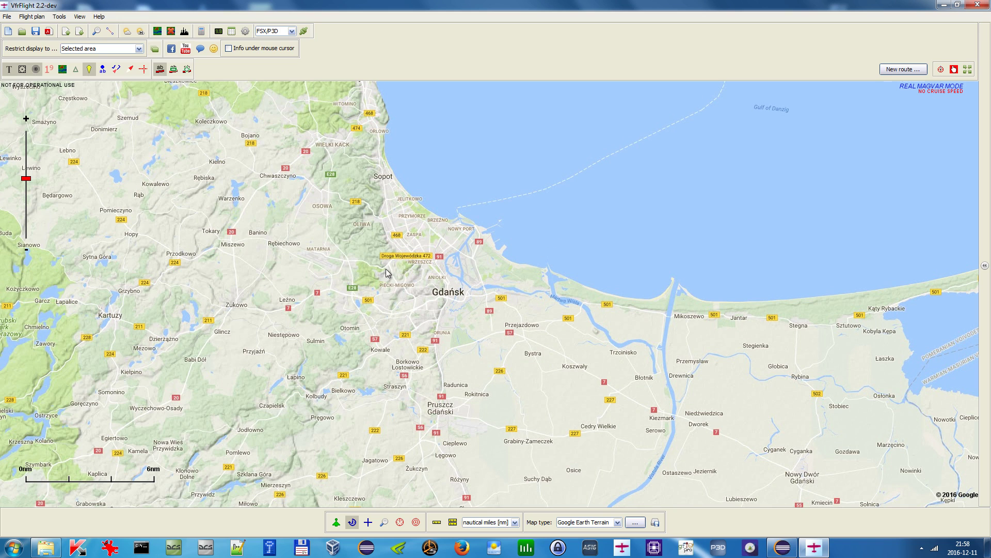
pyautogui.moveTo(545, 301); pyautogui.dragTo(543, 267)
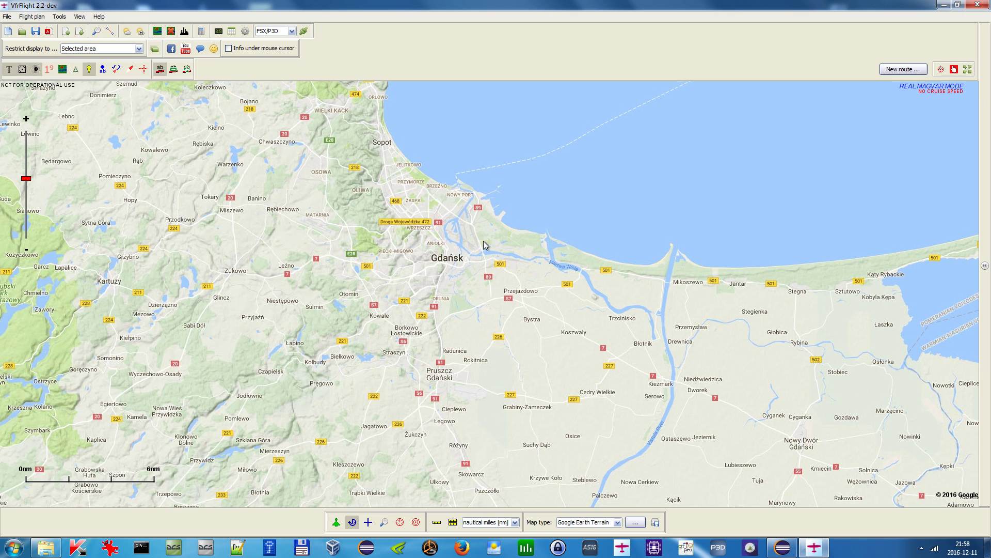
pyautogui.moveTo(401, 205); pyautogui.dragTo(511, 205)
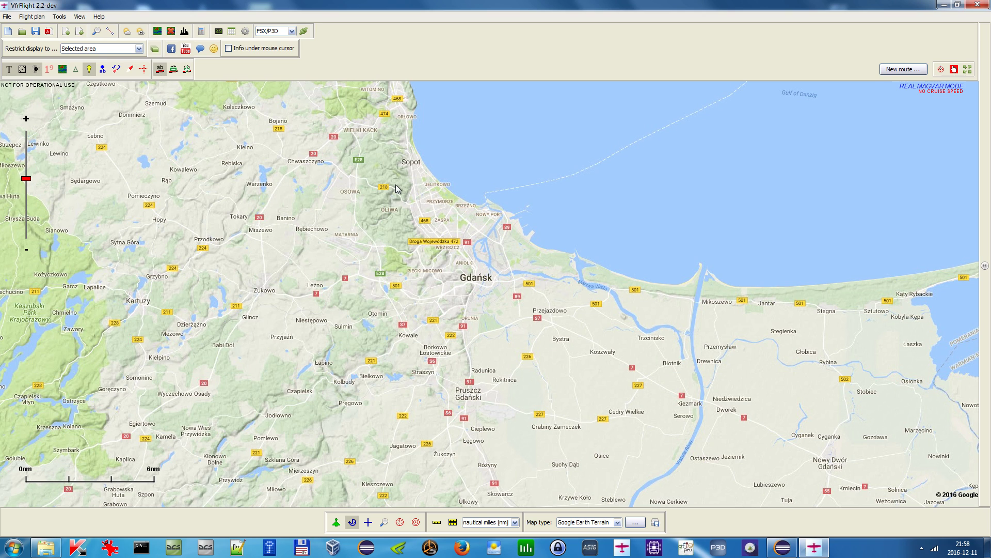
pyautogui.moveTo(494, 227); pyautogui.dragTo(470, 227)
pyautogui.click(614, 522)
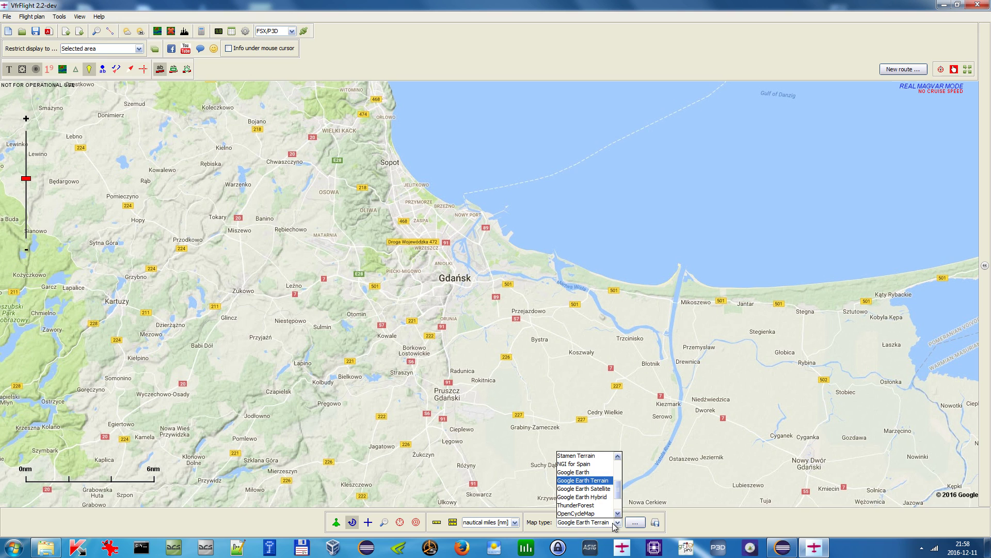
pyautogui.moveTo(618, 493)
pyautogui.mouseDown()
pyautogui.moveTo(618, 503)
pyautogui.moveTo(618, 474)
pyautogui.mouseUp()
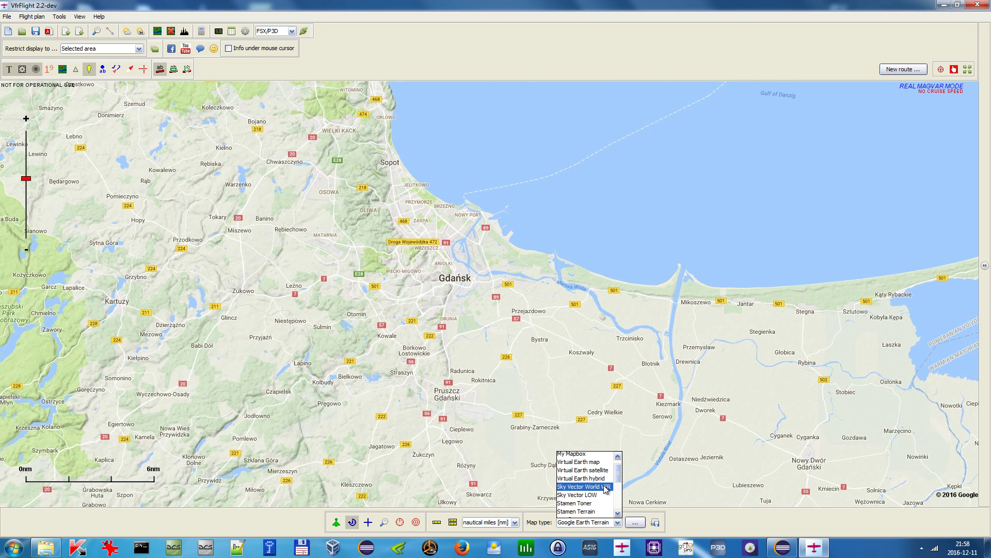
pyautogui.click(603, 487)
# - Turn on the magnifier loupe over the map near the Gdańsk airport
pyautogui.moveTo(500, 302); pyautogui.dragTo(531, 285)
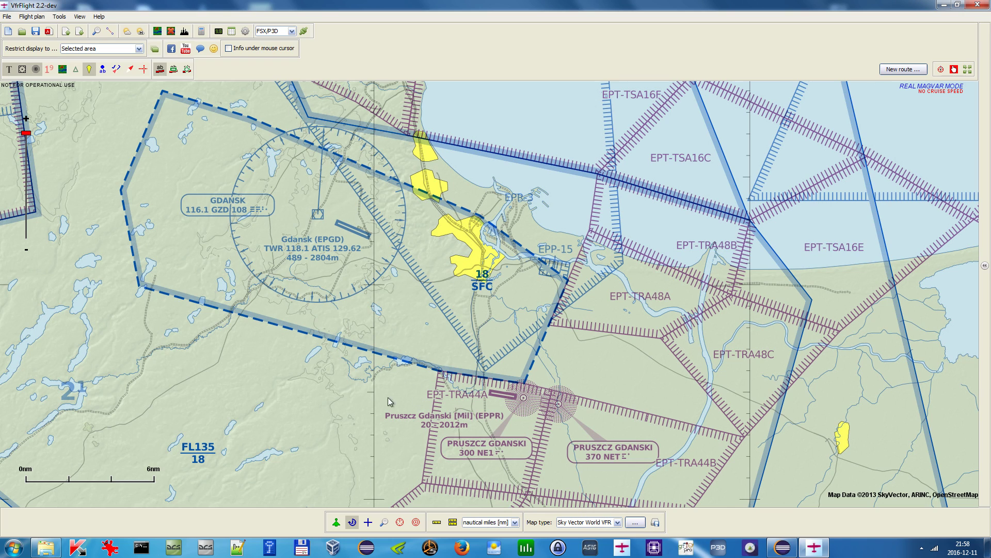
pyautogui.moveTo(353, 272); pyautogui.dragTo(356, 290)
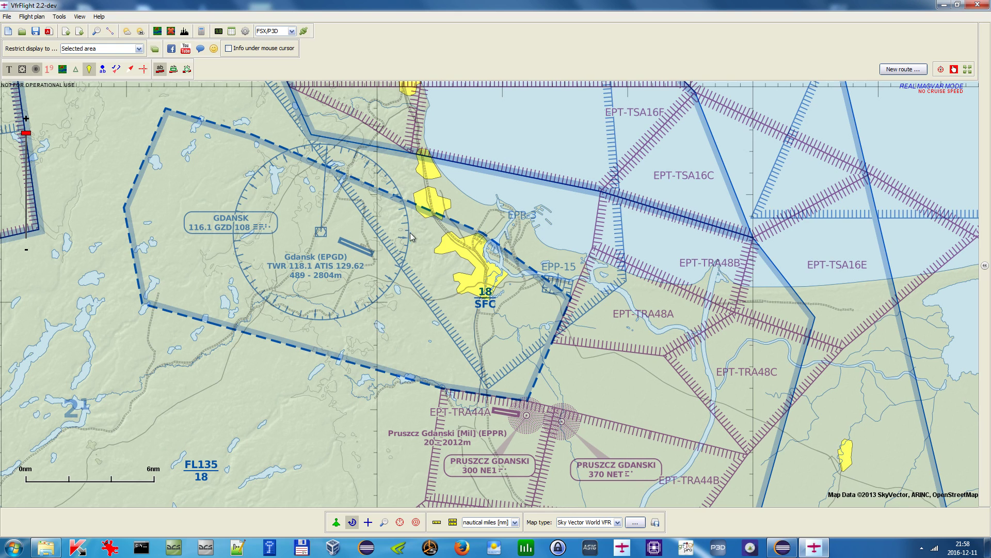
pyautogui.moveTo(449, 274); pyautogui.dragTo(447, 267)
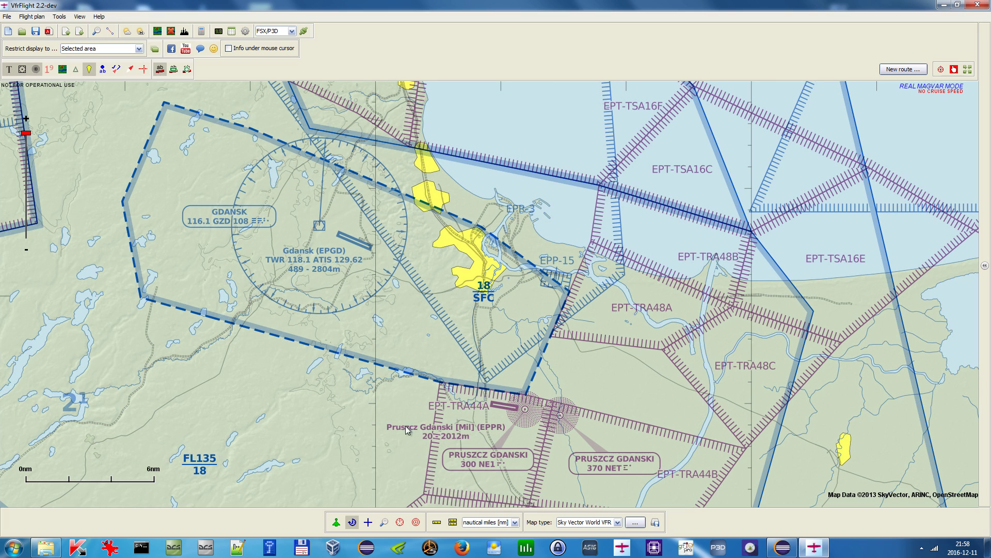
pyautogui.click(384, 522)
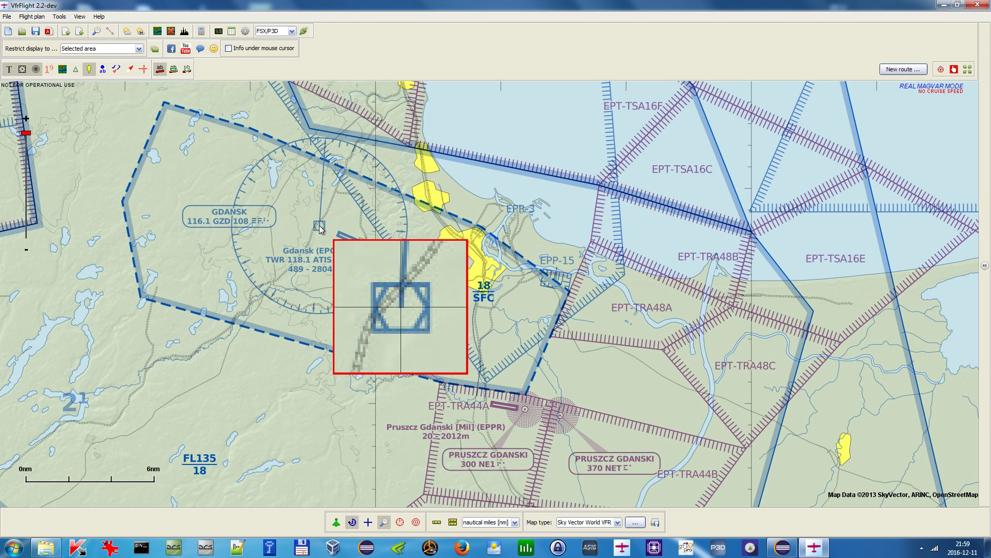
# - Add a user point named GZD at the Gdańsk VOR position, keeping Lat/Lon coordinate format
pyautogui.rightClick(320, 228)
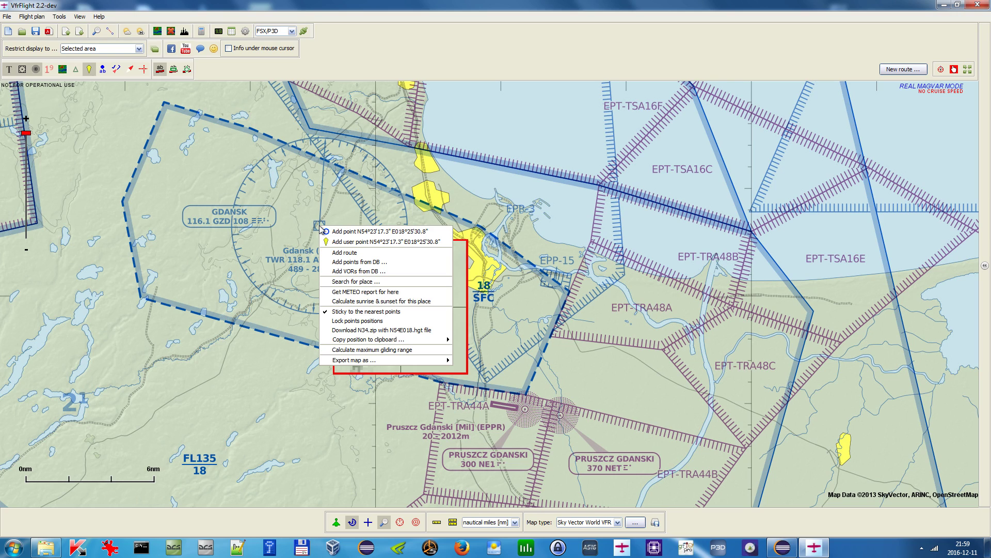
pyautogui.click(359, 242)
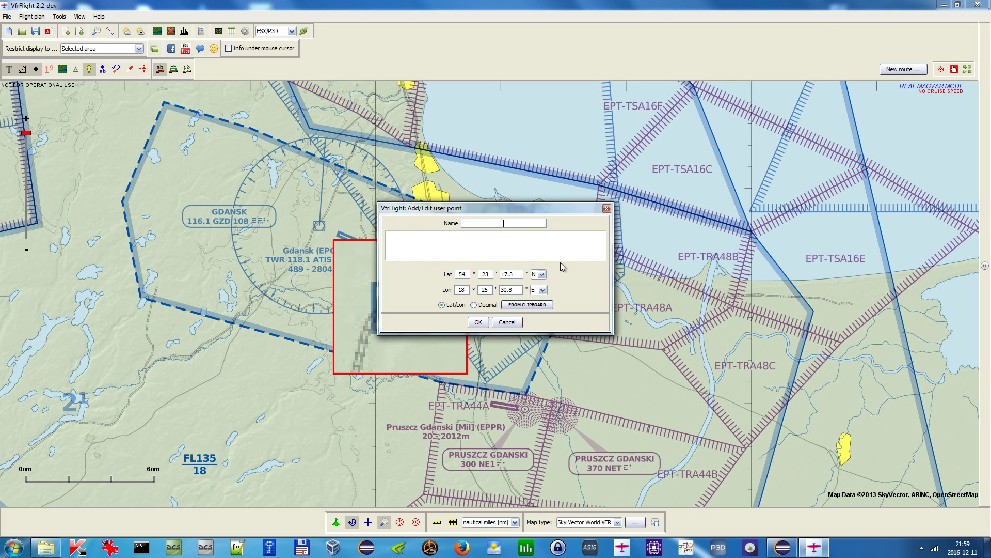
pyautogui.write('GZD')
pyautogui.click(474, 305)
pyautogui.moveTo(505, 275); pyautogui.dragTo(471, 275)
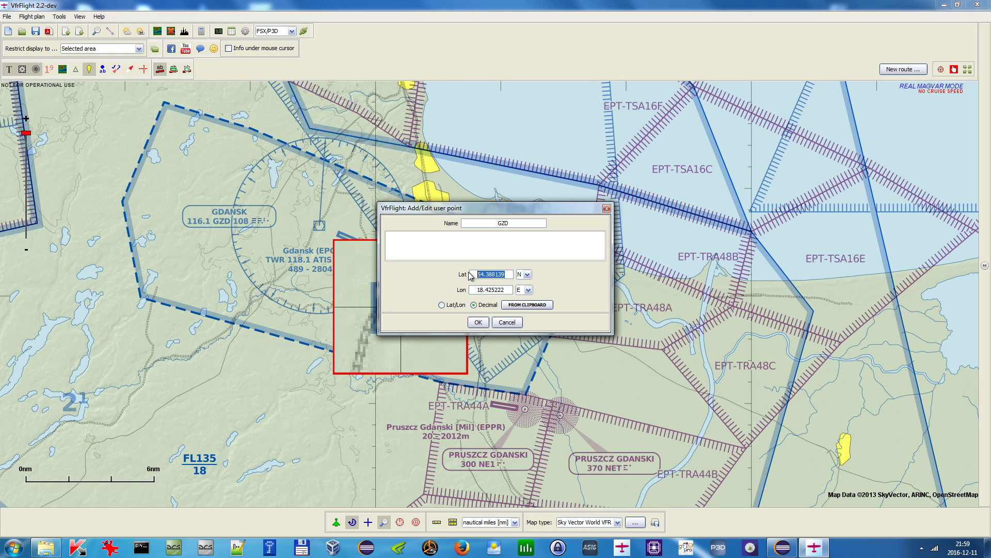
pyautogui.click(460, 305)
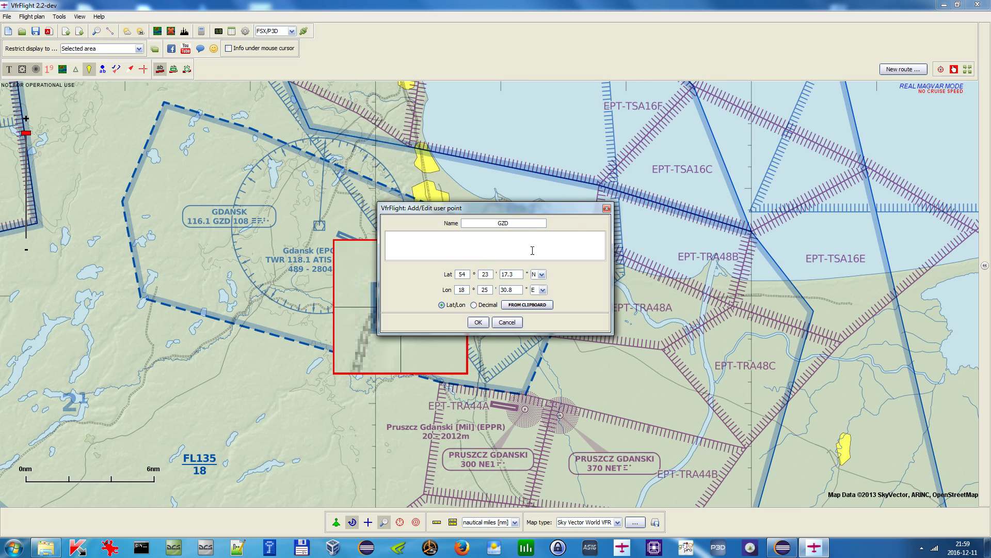
pyautogui.click(476, 322)
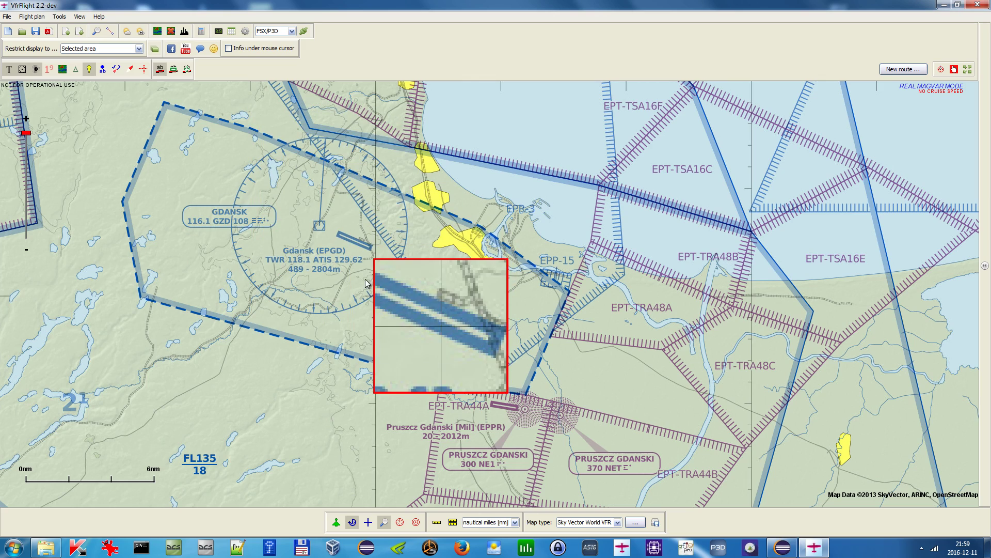
# - Restrict the display to a selected area drawn around the Gdańsk region
pyautogui.scroll(-2, 339, 256)
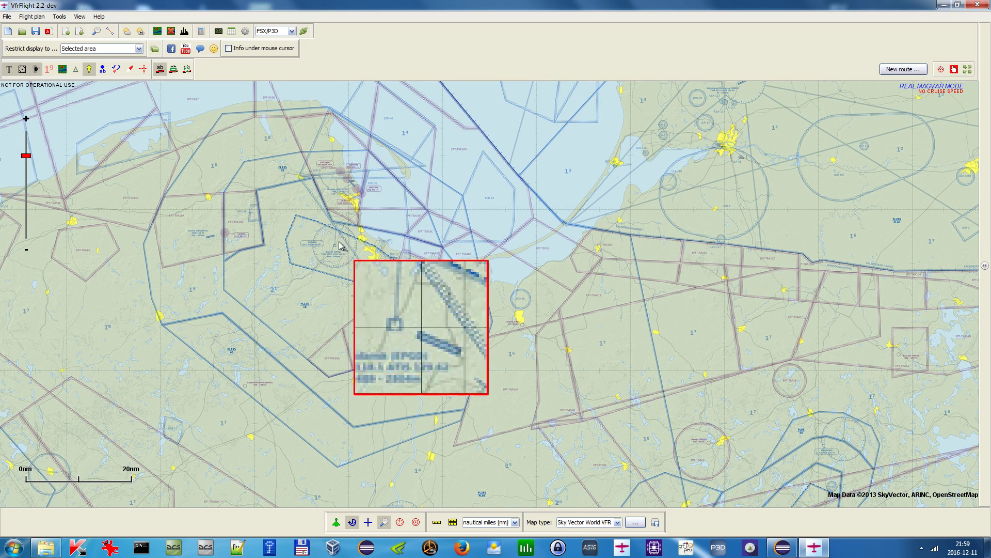
pyautogui.click(115, 49)
pyautogui.click(107, 70)
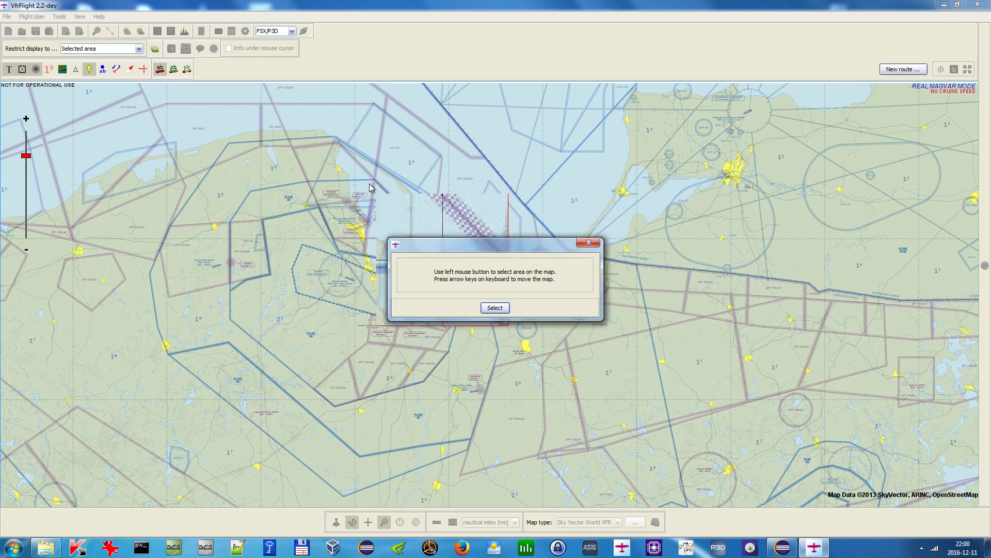
pyautogui.moveTo(155, 104); pyautogui.dragTo(629, 484)
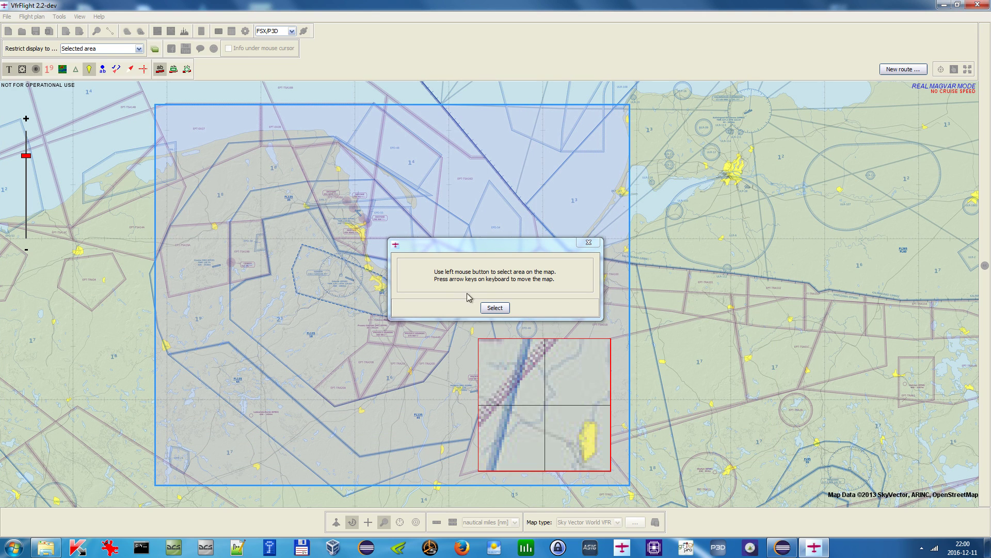
pyautogui.click(498, 311)
# - Add a user point NE1 at the Pruszcz Gdański NE1 beacon
pyautogui.scroll(1, 356, 283)
pyautogui.scroll(-1, 362, 281)
pyautogui.scroll(1, 328, 256)
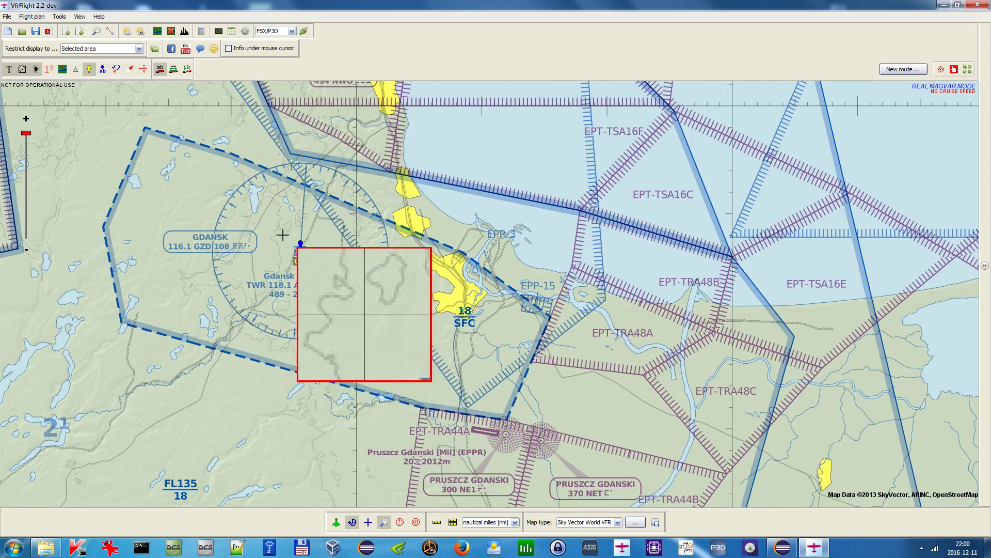
pyautogui.moveTo(506, 290); pyautogui.dragTo(455, 207)
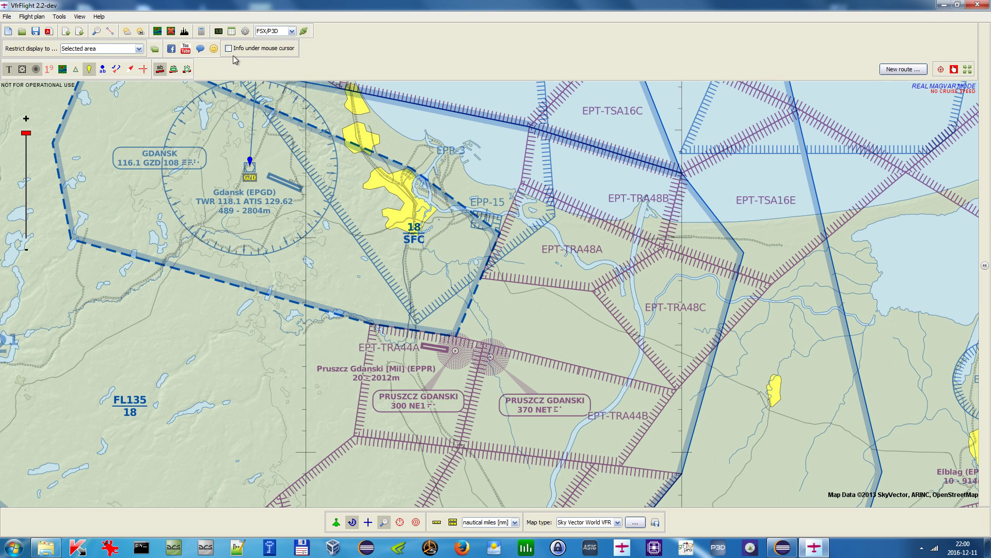
pyautogui.rightClick(455, 353)
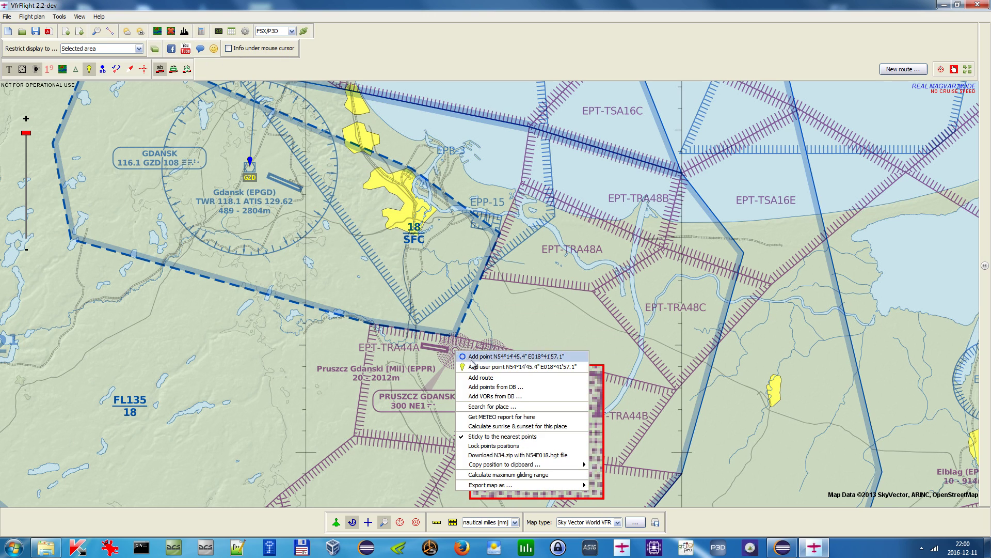
pyautogui.click(493, 371)
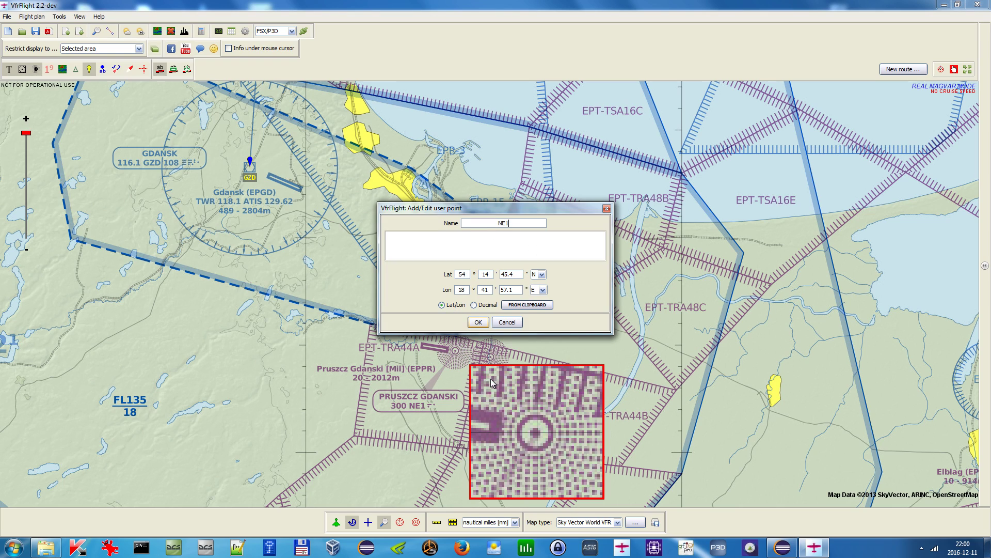
pyautogui.click(478, 322)
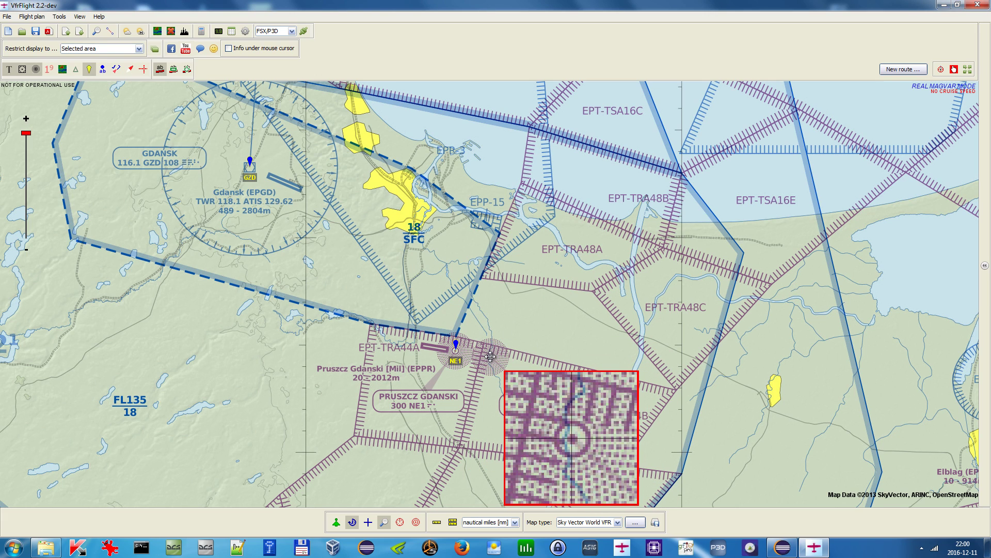
# - Add a user point NET at the Pruszcz Gdański NET beacon
pyautogui.rightClick(489, 357)
pyautogui.click(511, 370)
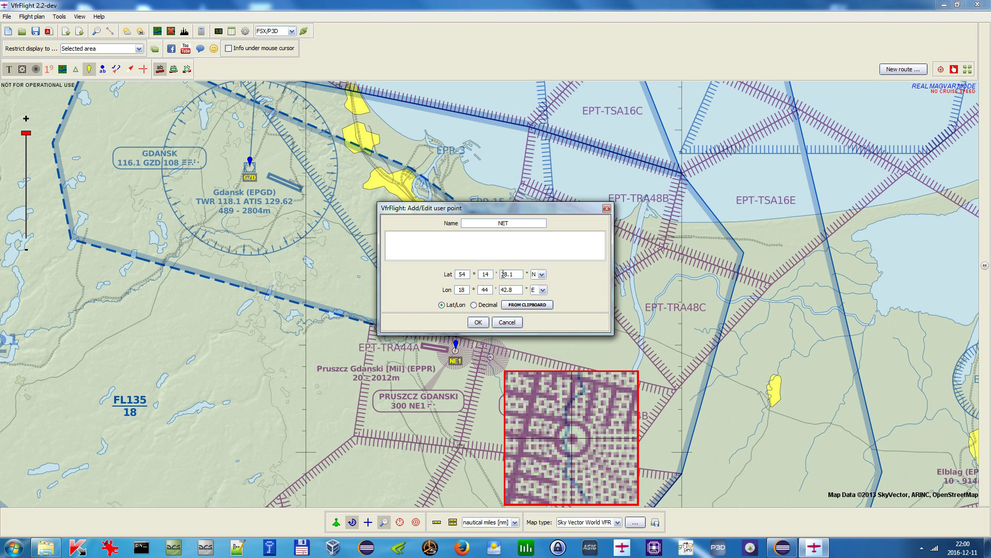
pyautogui.click(478, 322)
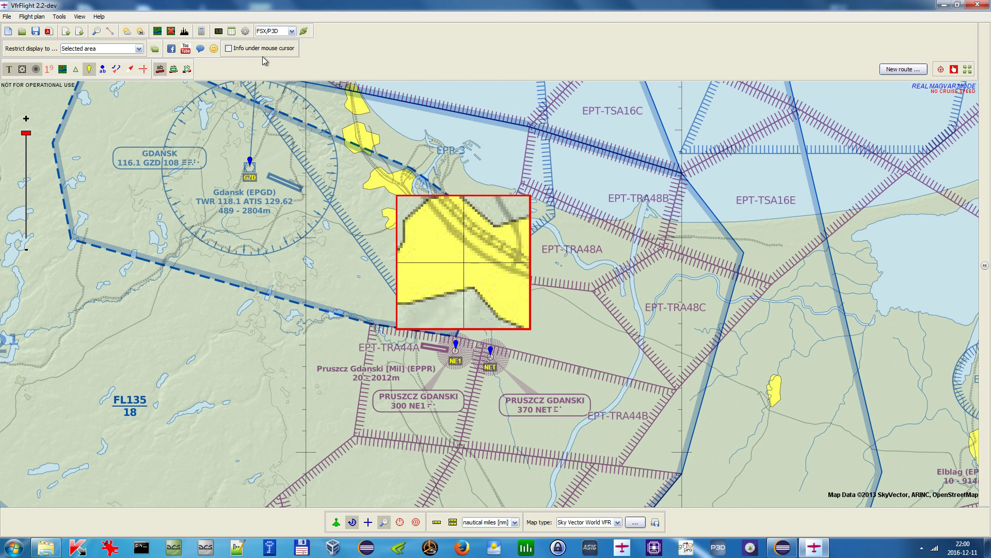
# - Turn off the magnifier and convert all three user points to Navaid, deleting the user points after import
pyautogui.click(383, 522)
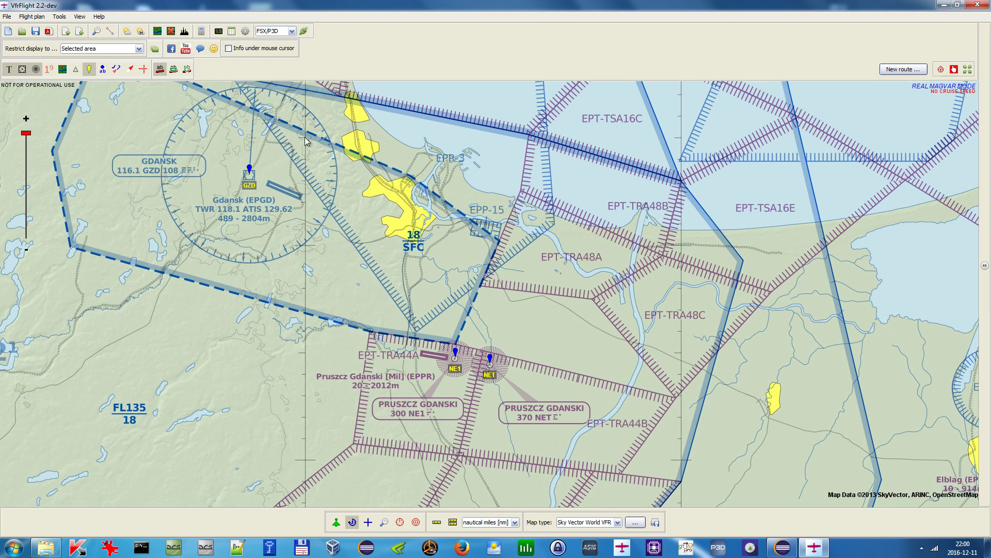
pyautogui.click(233, 33)
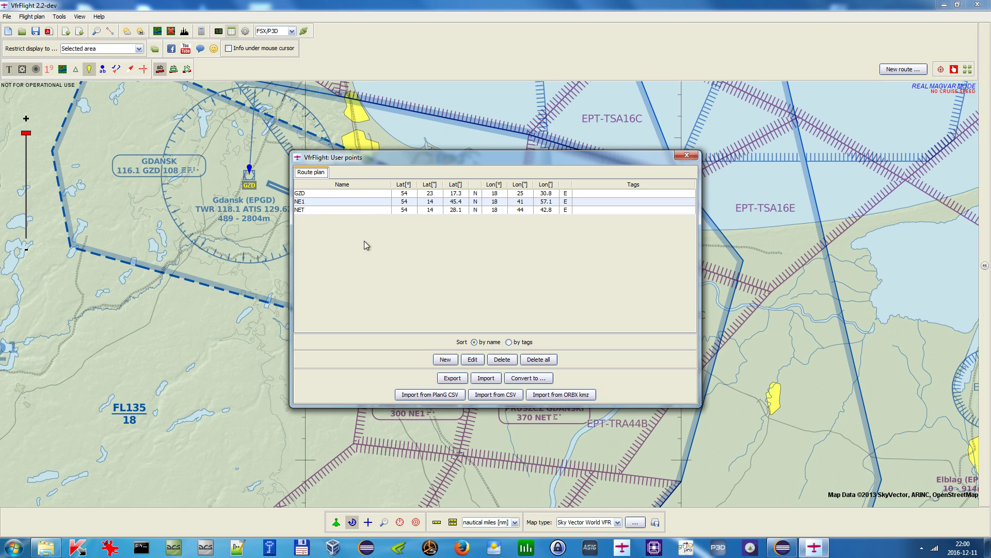
pyautogui.moveTo(326, 195); pyautogui.dragTo(325, 214)
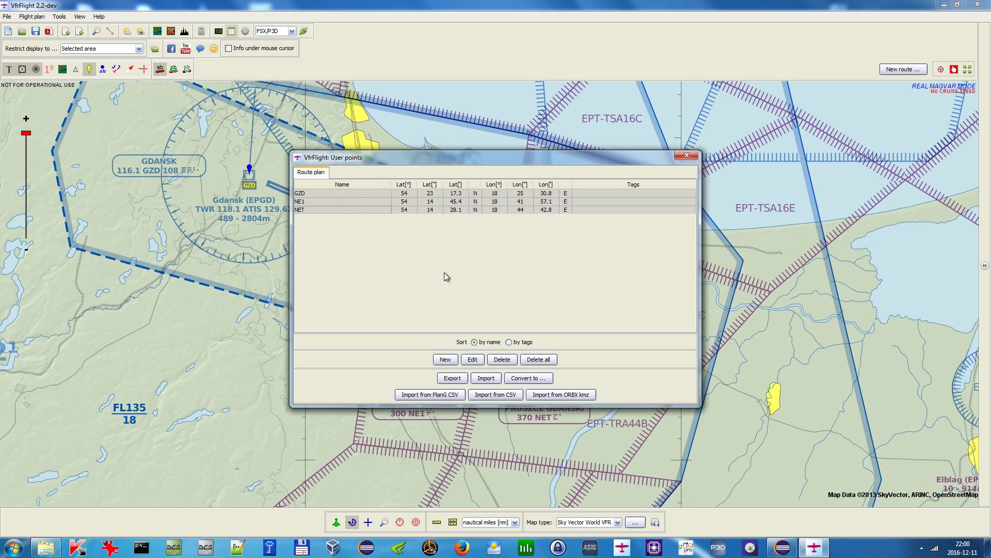
pyautogui.click(536, 380)
pyautogui.click(538, 266)
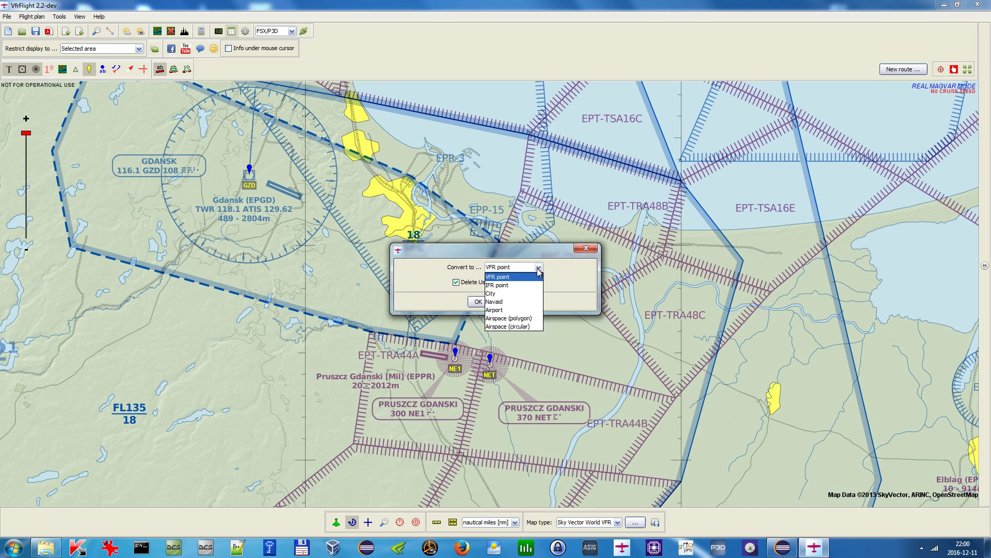
pyautogui.click(527, 304)
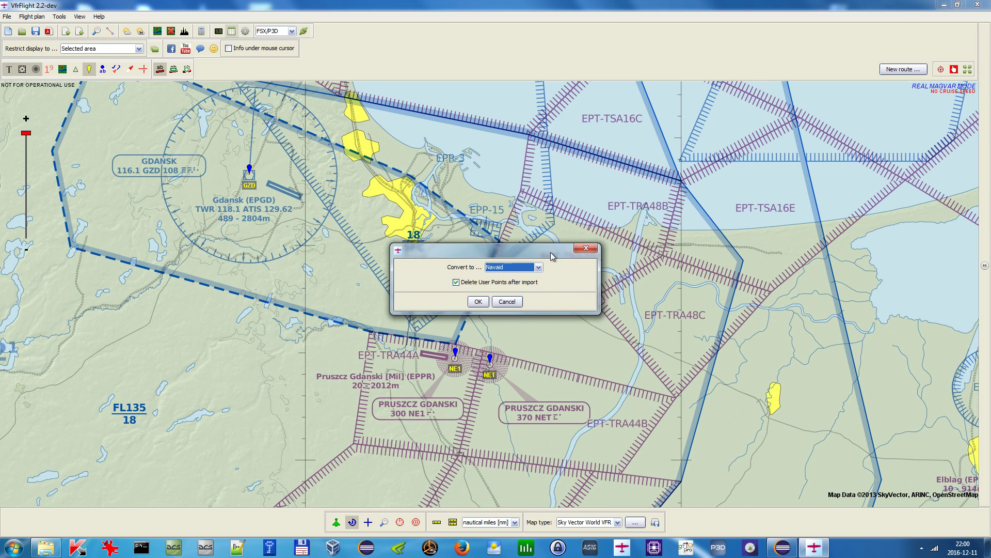
pyautogui.moveTo(551, 252); pyautogui.dragTo(618, 205)
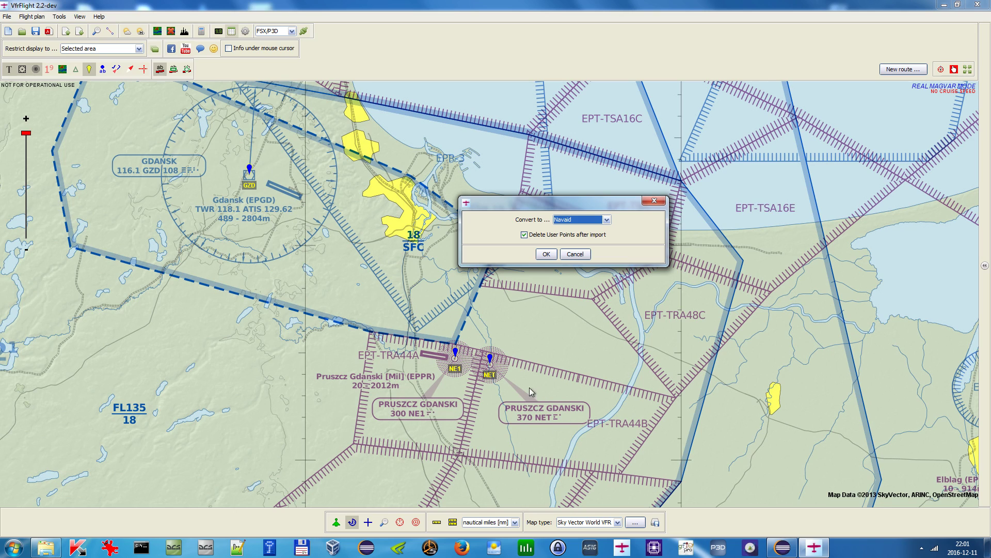
pyautogui.moveTo(552, 257); pyautogui.dragTo(516, 236)
pyautogui.click(547, 254)
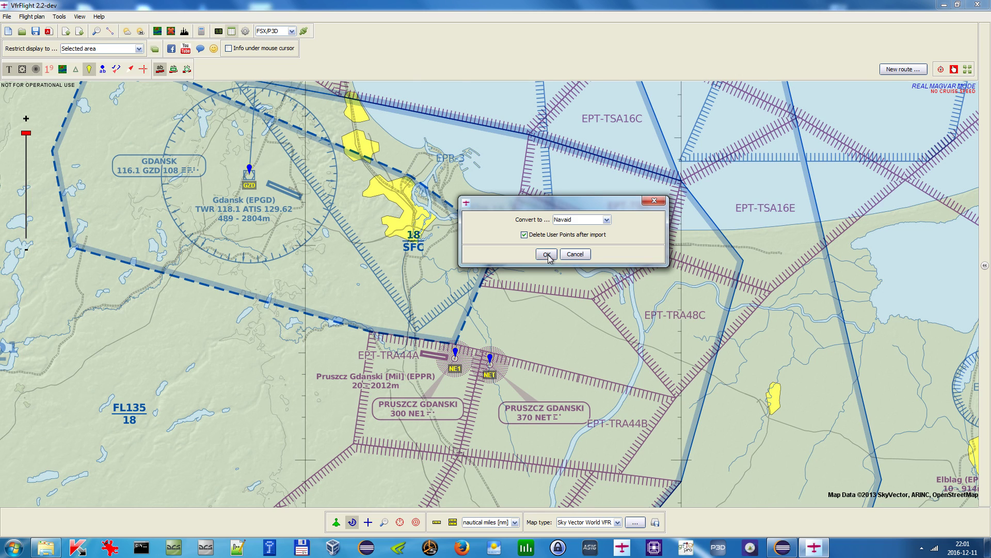
# - Confirm the GZD navaid as a VOR-DME with its magnetic variation and frequency
pyautogui.moveTo(517, 224); pyautogui.dragTo(740, 179)
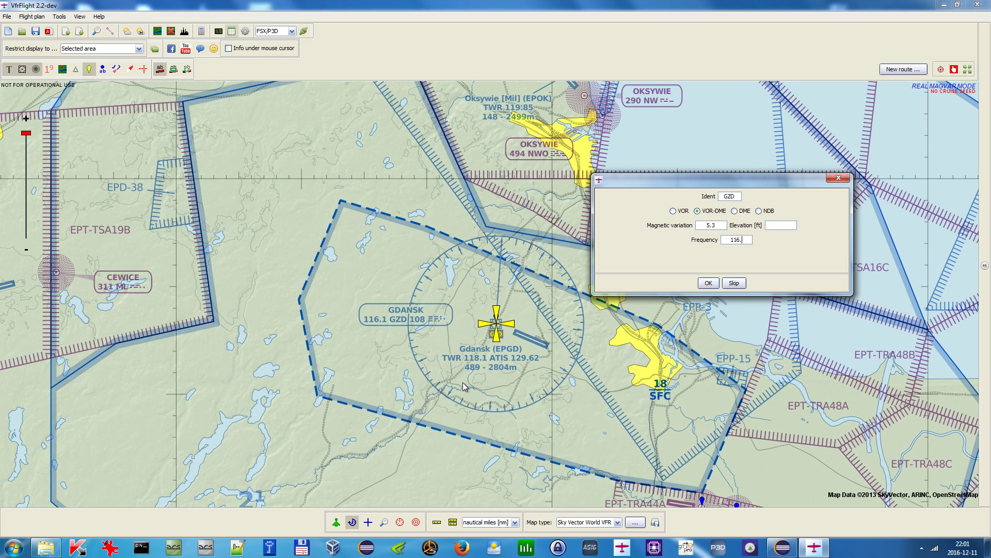
pyautogui.click(709, 282)
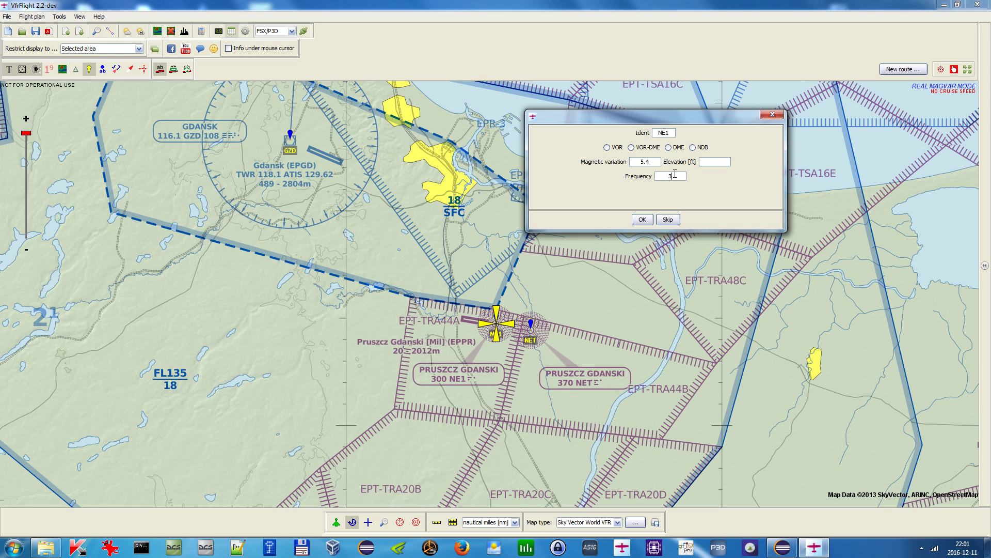
# - Set the NE1 navaid's frequency to 300 and its type to NDB, then confirm
pyautogui.write('0')
pyautogui.click(692, 147)
pyautogui.click(650, 214)
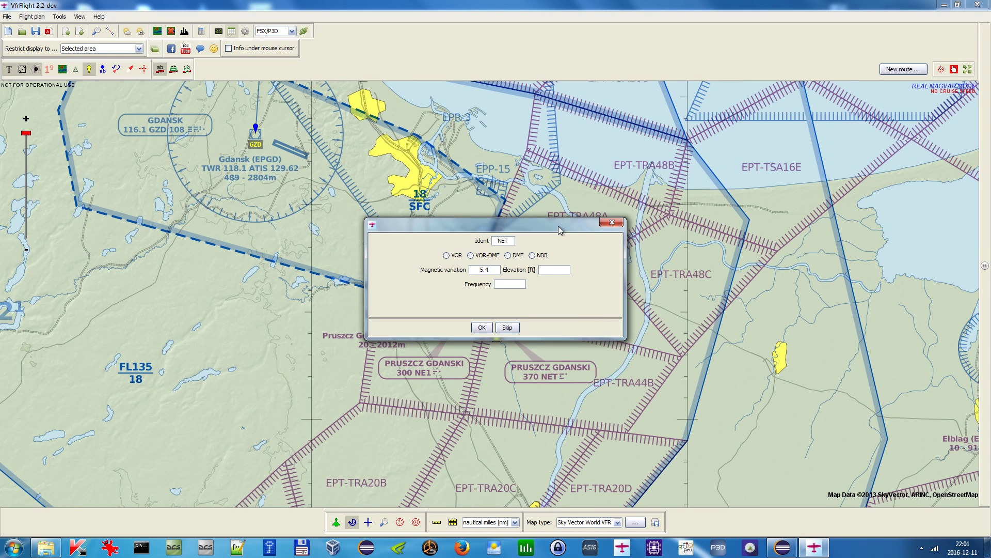
# - Set the NET navaid's frequency to 370, confirm it, and close the conversion notice
pyautogui.moveTo(559, 225); pyautogui.dragTo(643, 110)
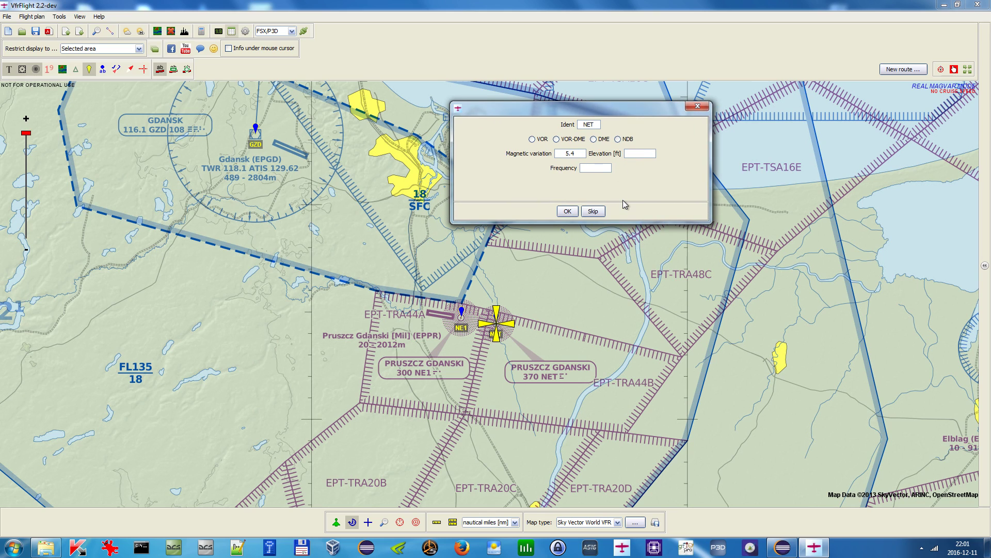
pyautogui.write('70')
pyautogui.click(568, 211)
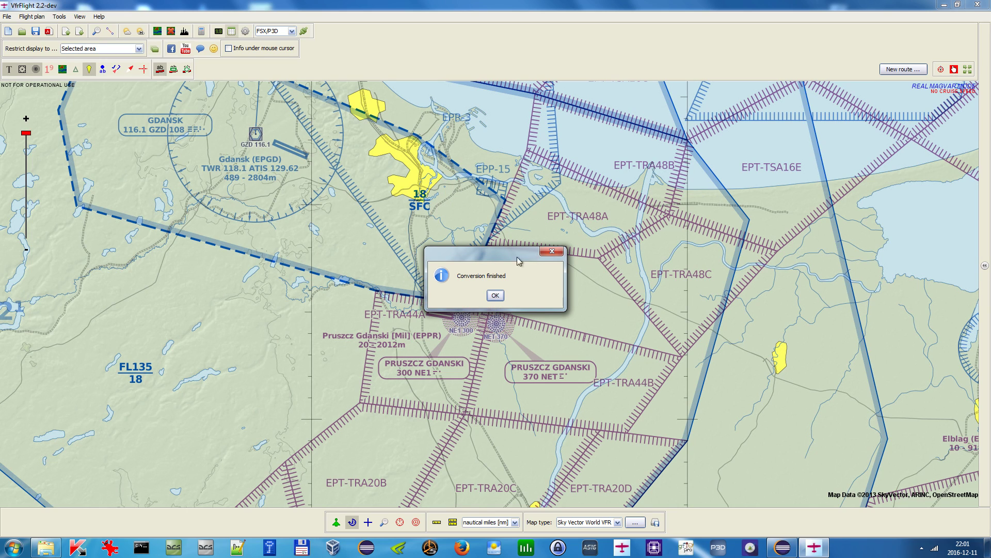
pyautogui.click(495, 296)
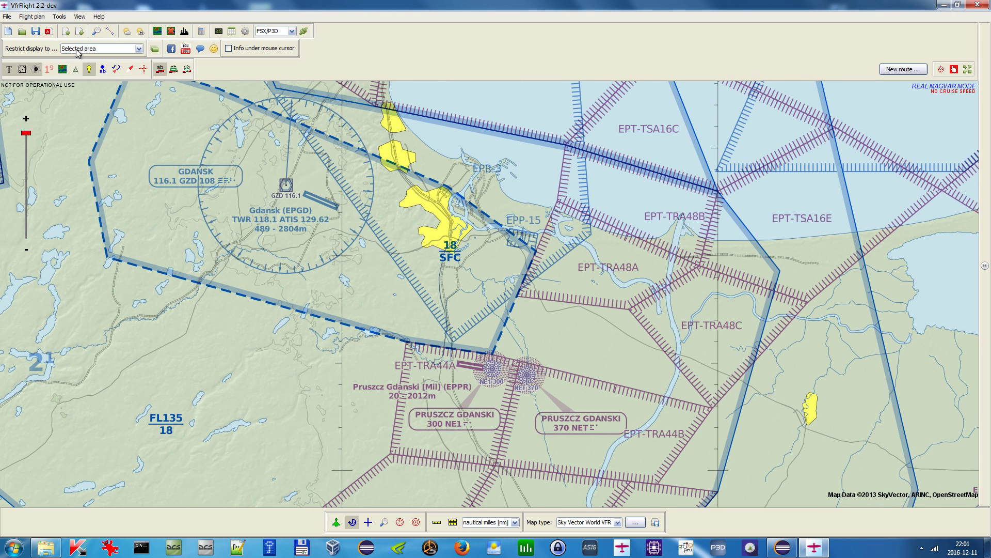
# - Switch the map type to Virtual Earth satellite
pyautogui.click(22, 69)
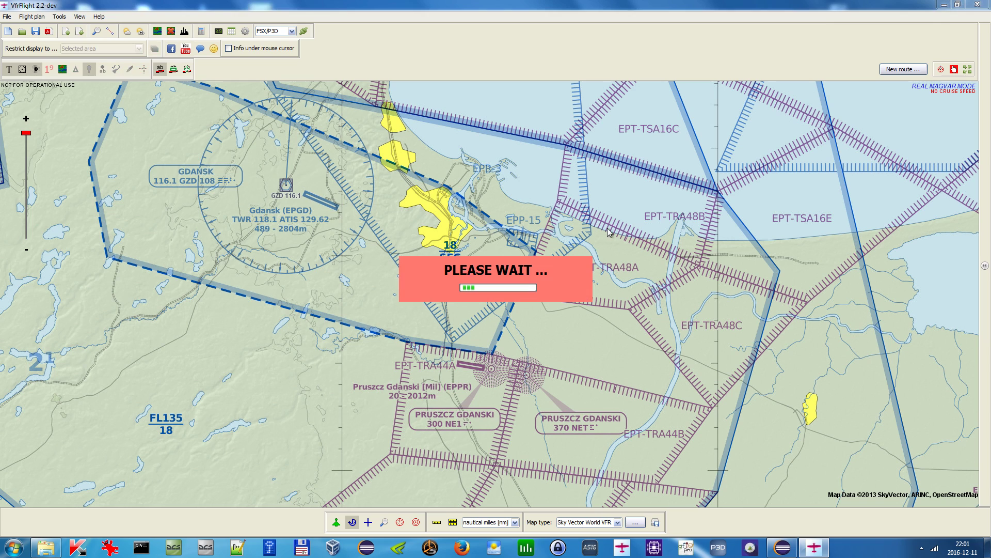
pyautogui.scroll(-1, 584, 273)
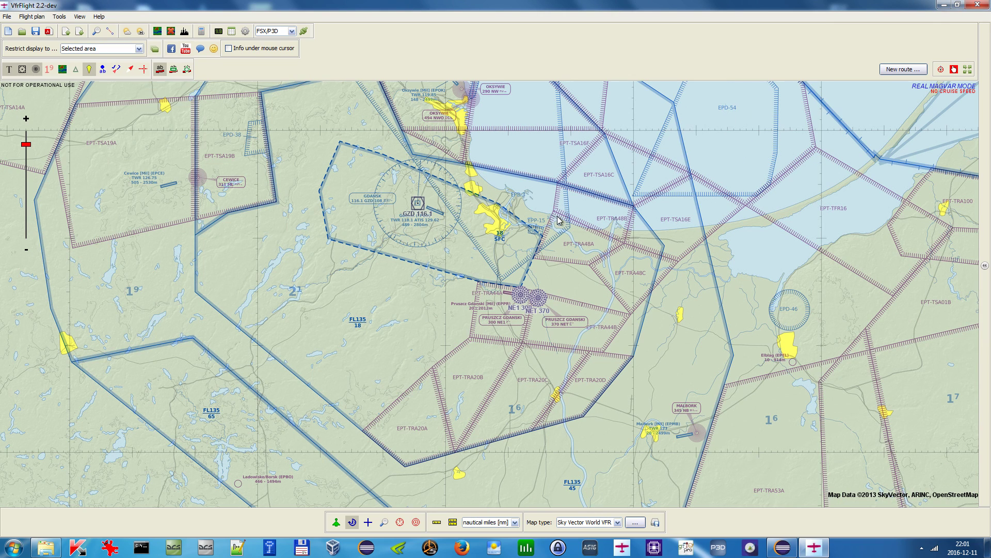
pyautogui.scroll(1, 557, 214)
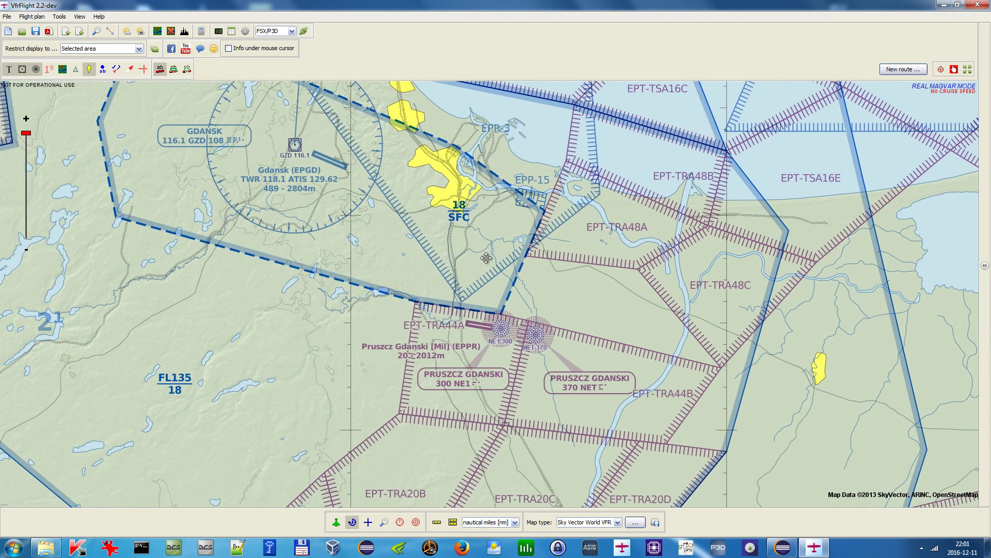
pyautogui.moveTo(671, 285); pyautogui.dragTo(364, 275)
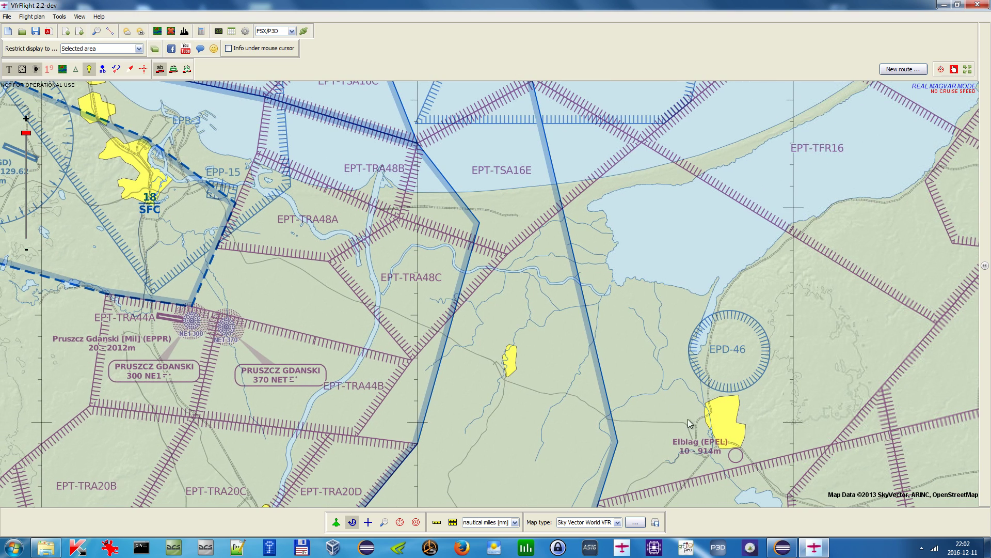
pyautogui.moveTo(739, 468); pyautogui.dragTo(743, 383)
pyautogui.moveTo(356, 212); pyautogui.dragTo(637, 349)
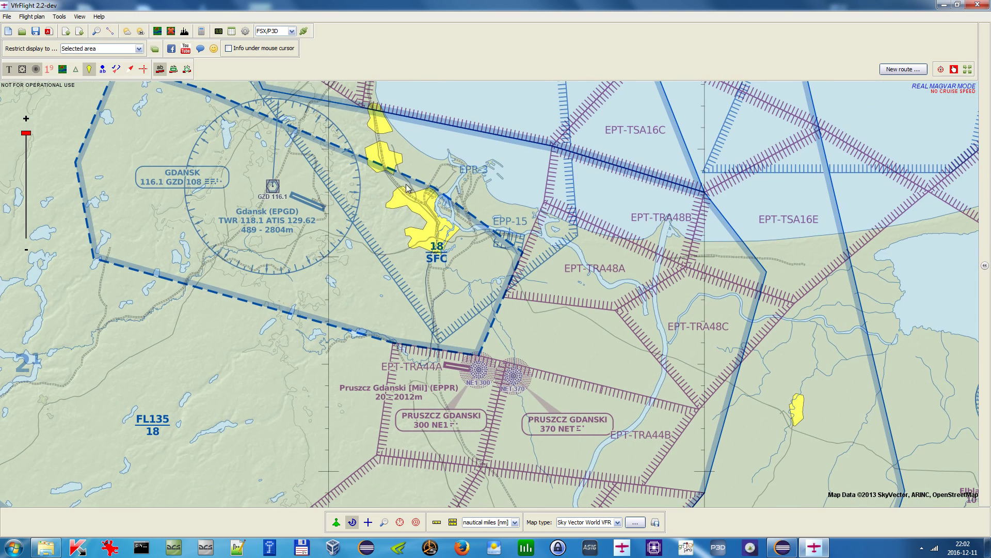
pyautogui.click(596, 522)
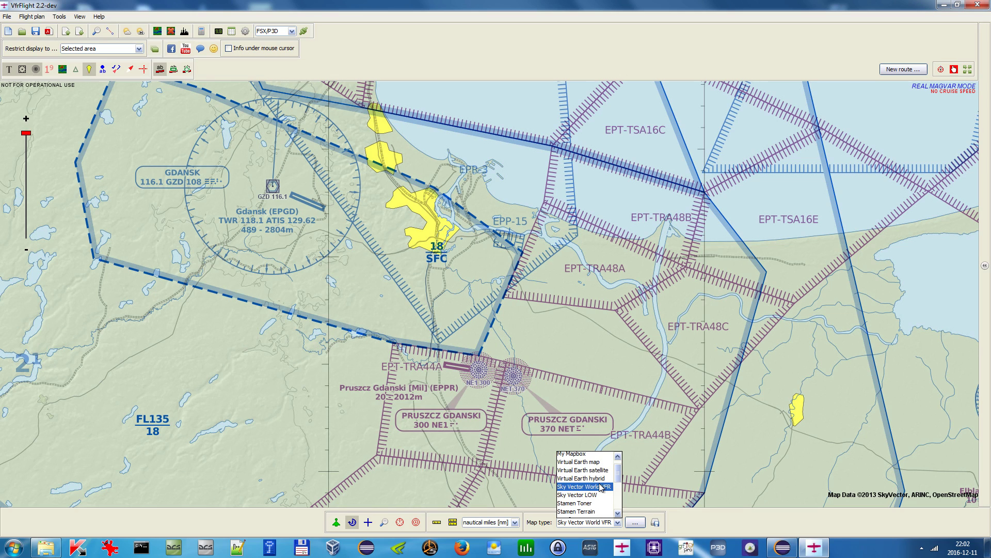
pyautogui.moveTo(618, 478); pyautogui.dragTo(617, 473)
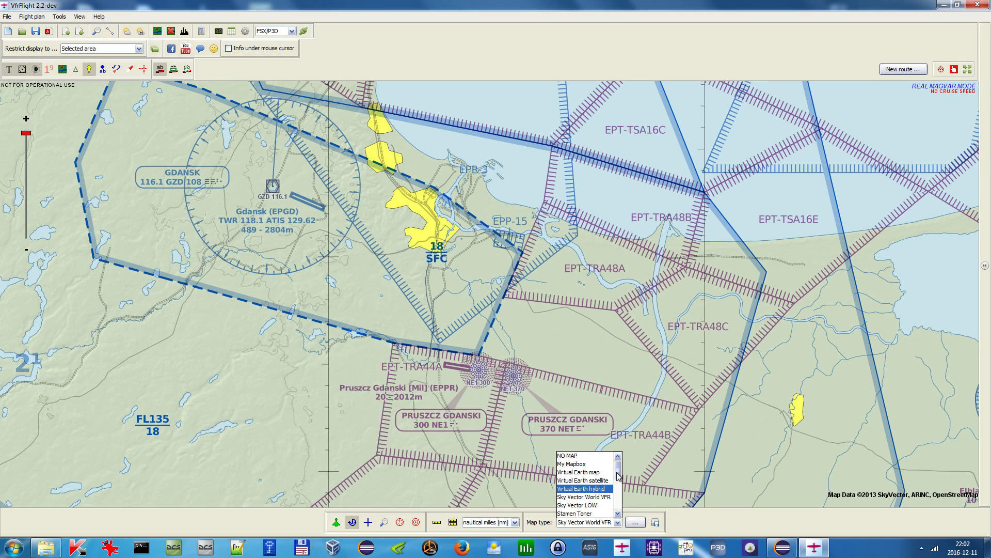
pyautogui.click(582, 480)
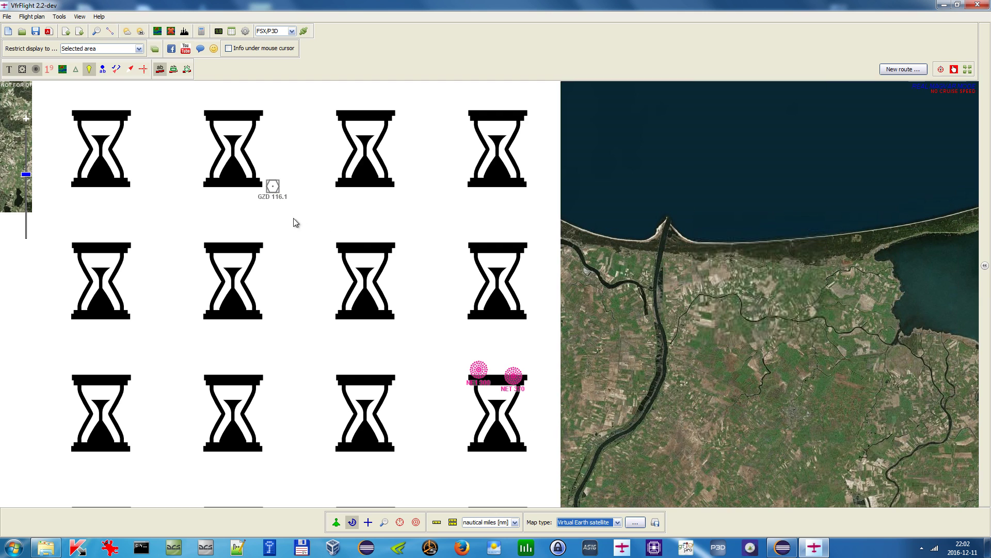
# - Add a user point EPGD on the Gdańsk airport runway
pyautogui.scroll(5, 388, 243)
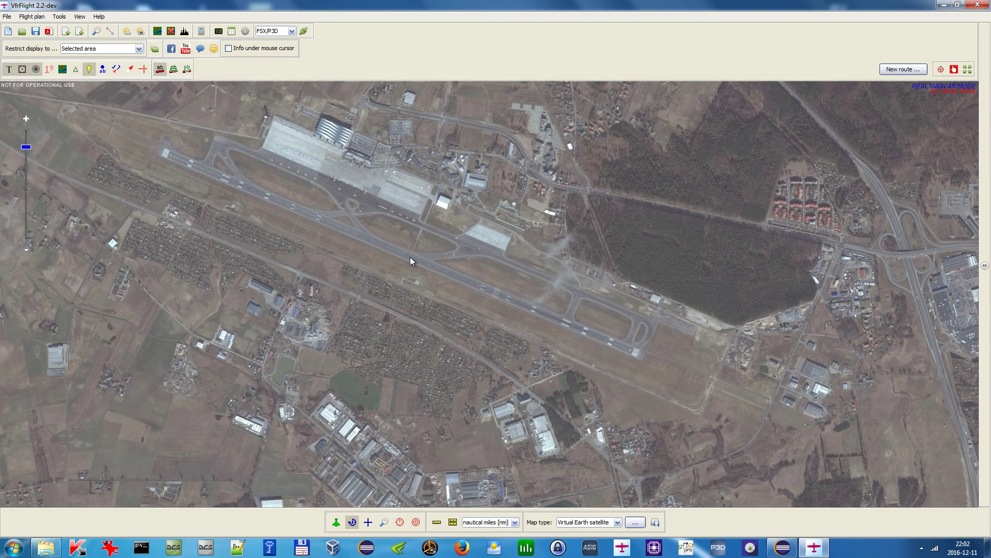
pyautogui.rightClick(410, 260)
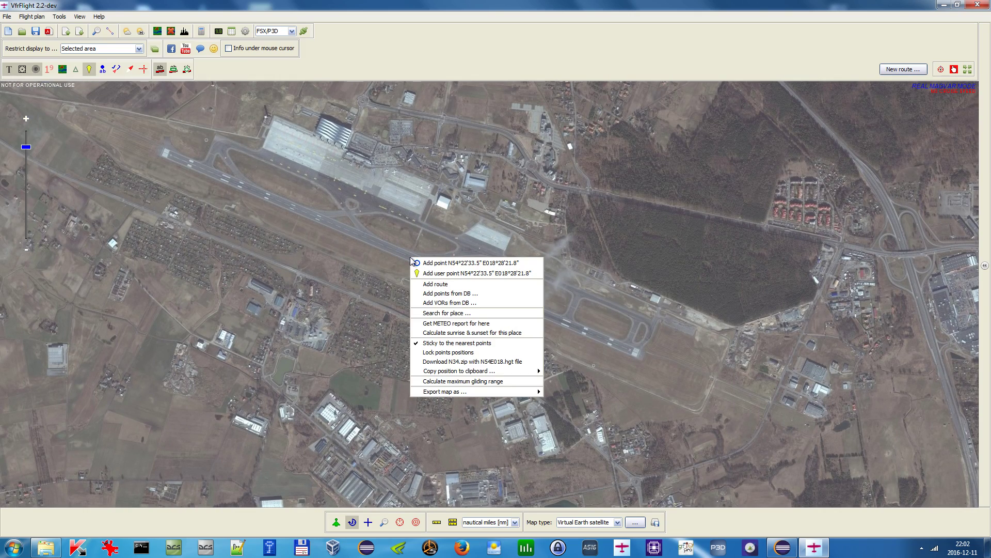
pyautogui.click(439, 273)
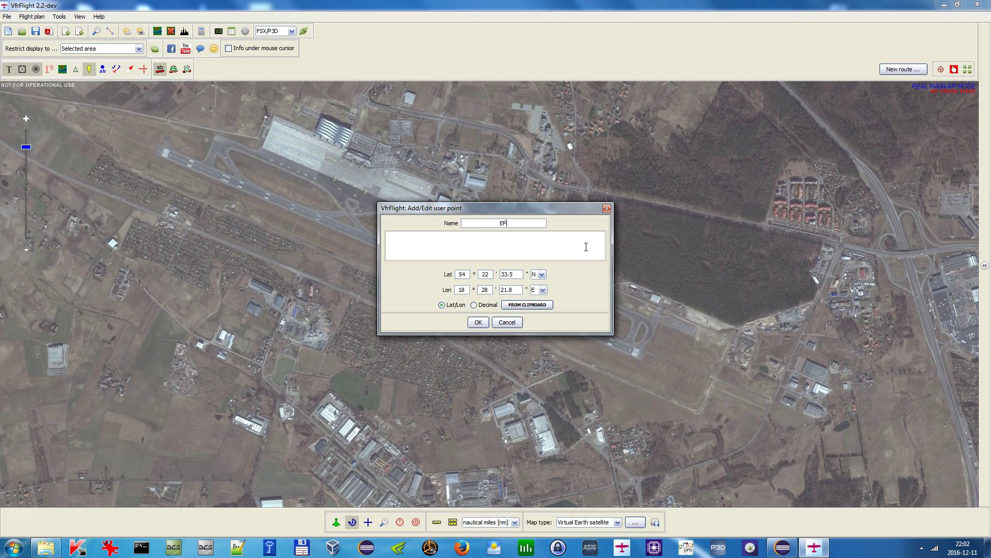
pyautogui.click(478, 322)
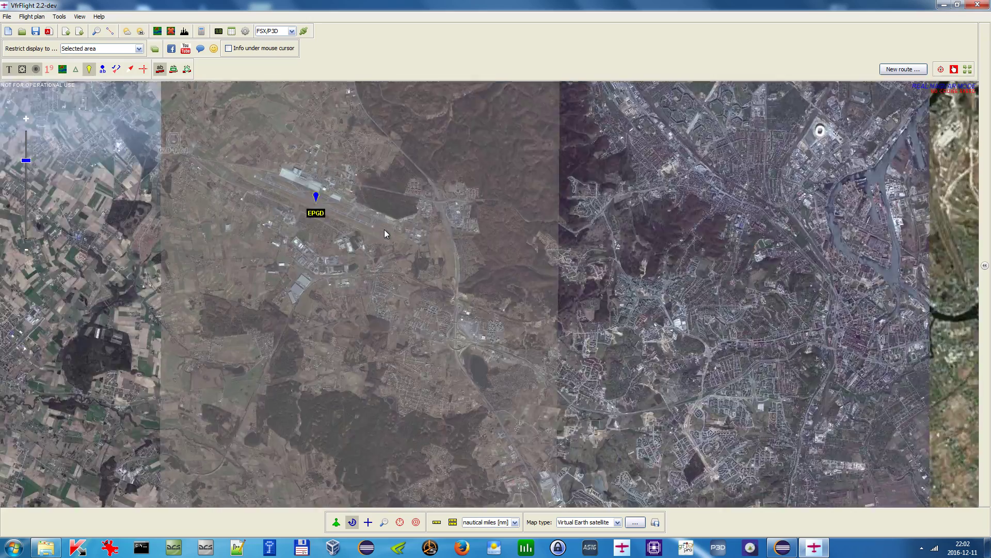
# - Add a user point EPPR on the Pruszcz Gdański airfield runway
pyautogui.scroll(-2, 384, 230)
pyautogui.moveTo(587, 341); pyautogui.dragTo(528, 286)
pyautogui.scroll(4, 452, 331)
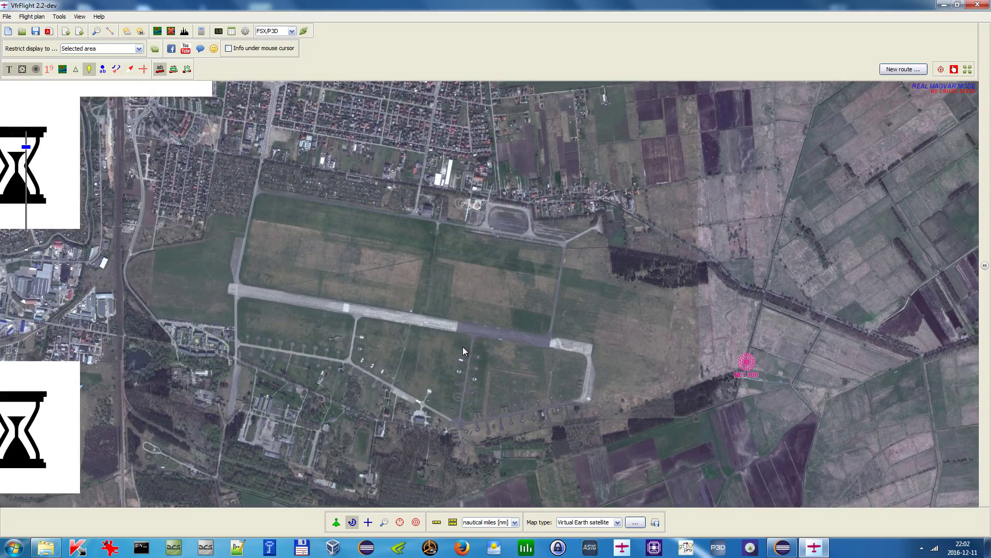
pyautogui.rightClick(457, 328)
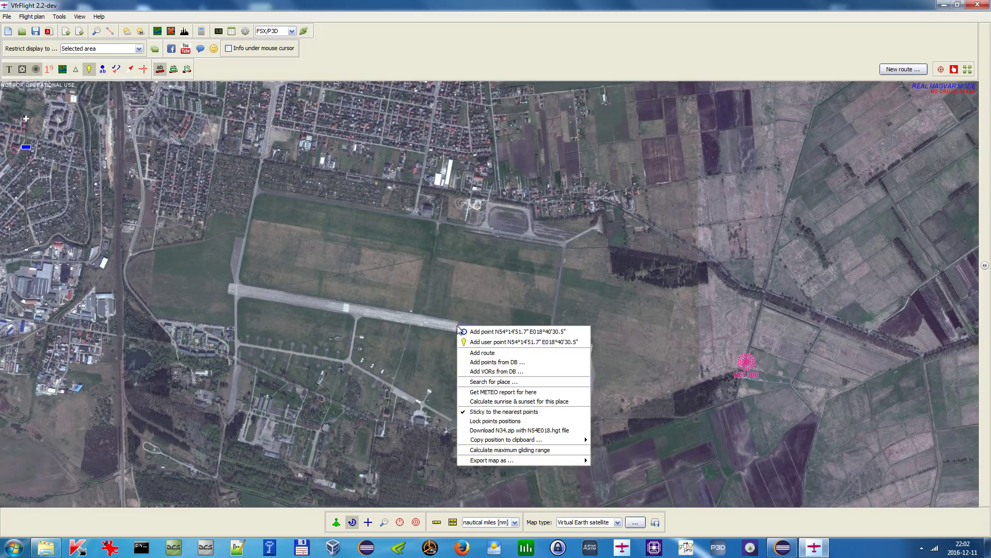
pyautogui.click(503, 343)
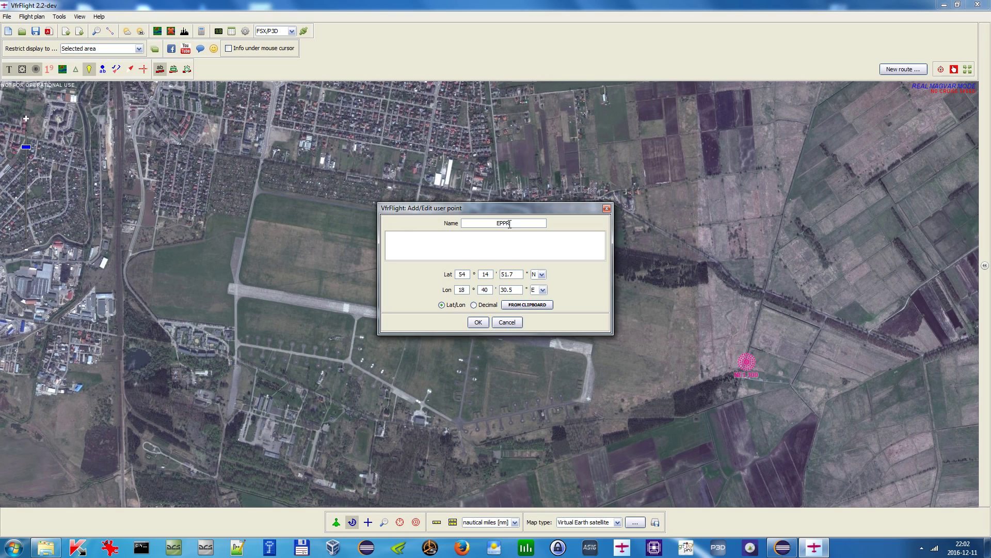
pyautogui.click(478, 321)
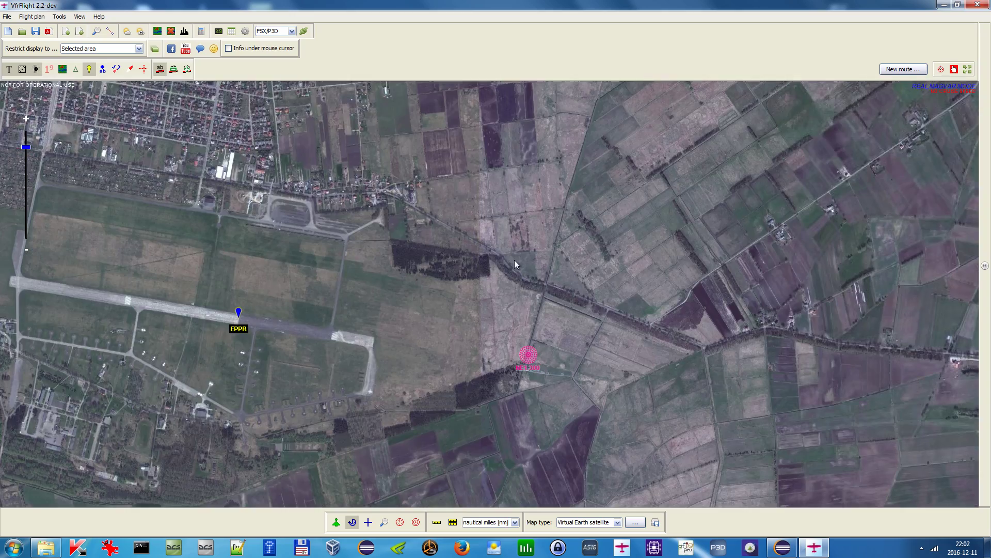
# - Add a user point named EPEL on the Elbląg airfield runway
pyautogui.scroll(-5, 514, 259)
pyautogui.moveTo(686, 257); pyautogui.dragTo(555, 258)
pyautogui.scroll(3, 636, 296)
pyautogui.moveTo(607, 327); pyautogui.dragTo(566, 282)
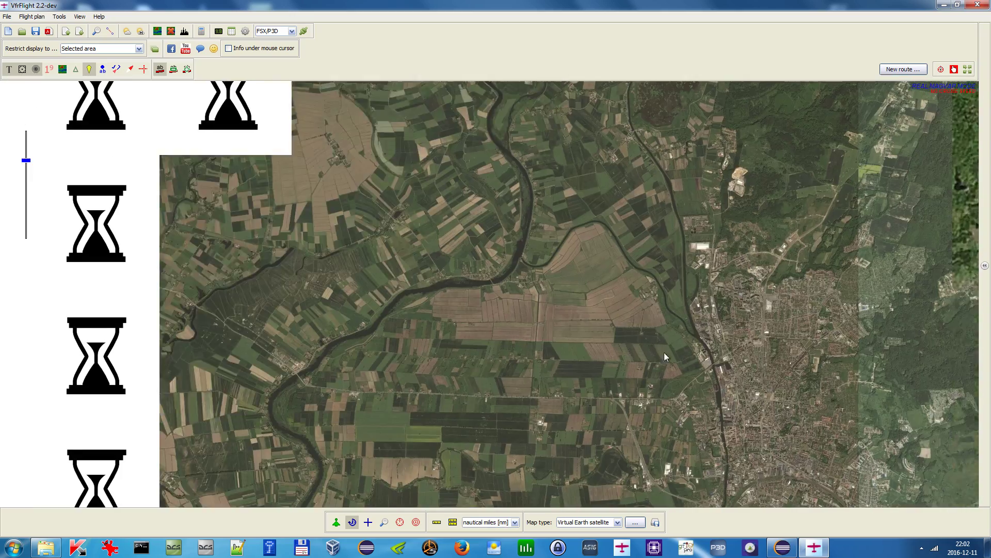
pyautogui.moveTo(803, 488); pyautogui.dragTo(494, 262)
pyautogui.scroll(3, 494, 265)
pyautogui.moveTo(542, 301); pyautogui.dragTo(479, 211)
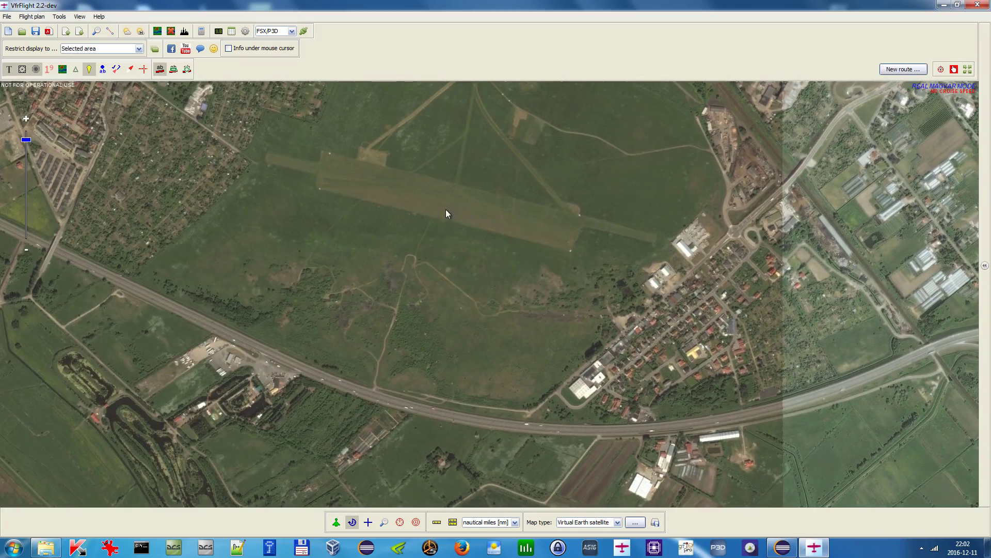
pyautogui.rightClick(457, 208)
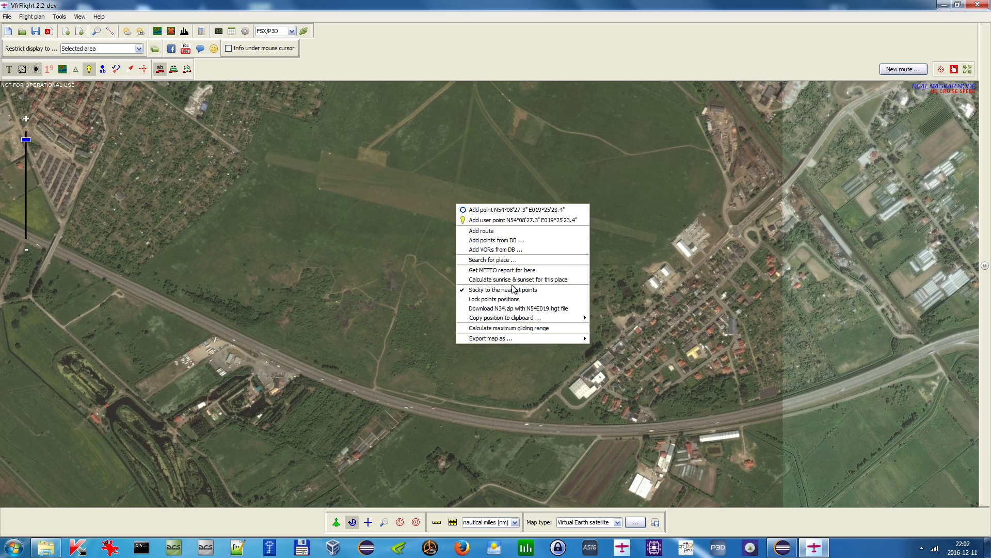
pyautogui.click(502, 221)
pyautogui.write('EPEL')
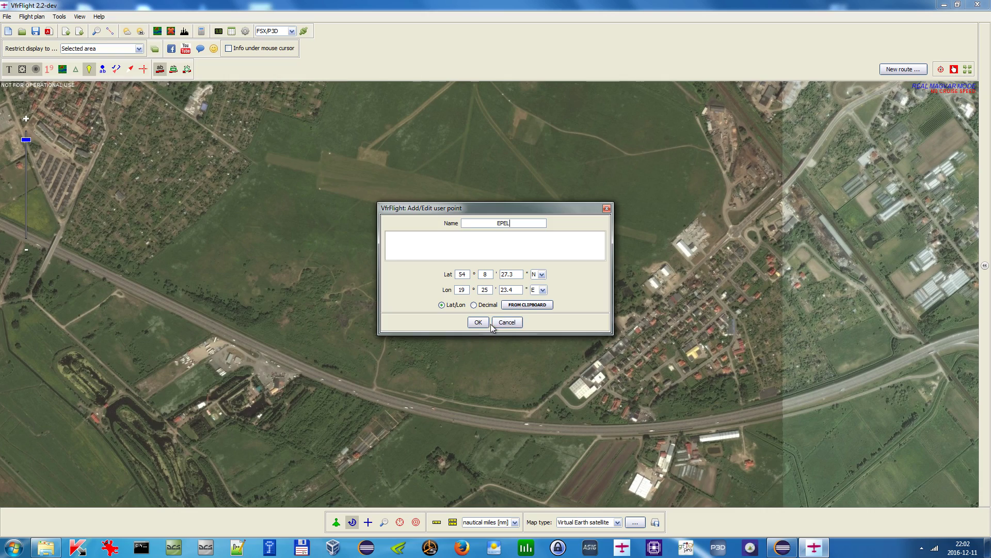
pyautogui.click(478, 322)
# - Switch the map type to Google Earth Terrain and zoom out over the region
pyautogui.scroll(-3, 310, 237)
pyautogui.moveTo(257, 201); pyautogui.dragTo(604, 291)
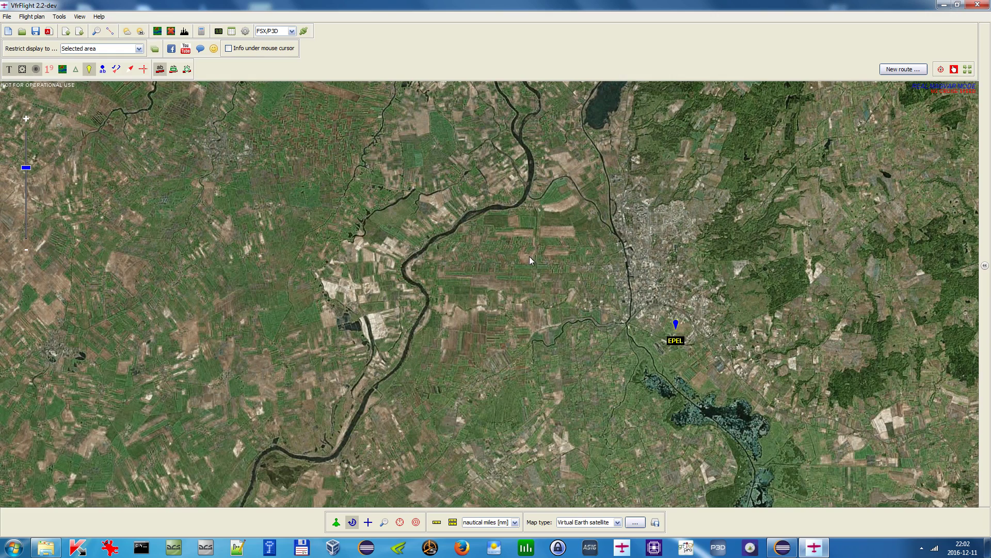
pyautogui.click(602, 522)
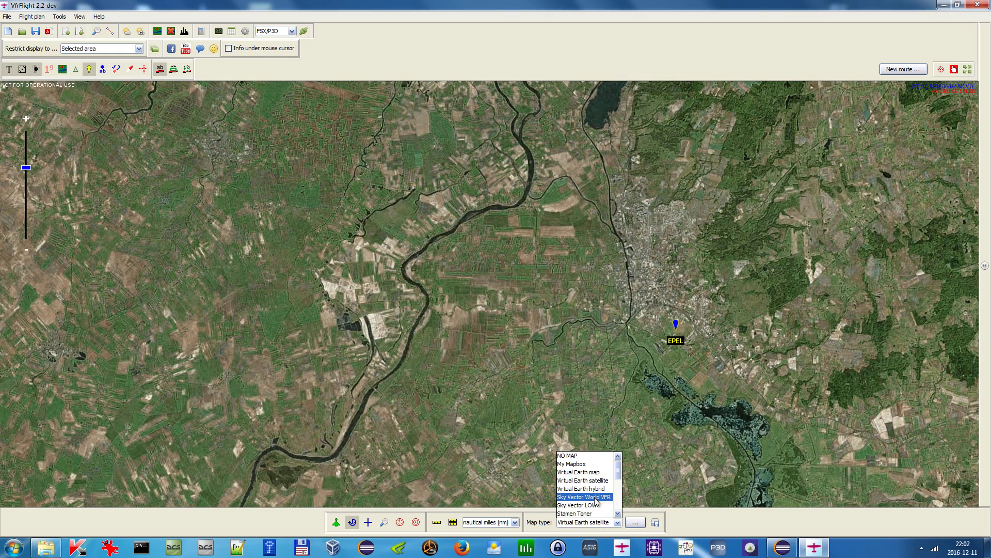
pyautogui.click(583, 478)
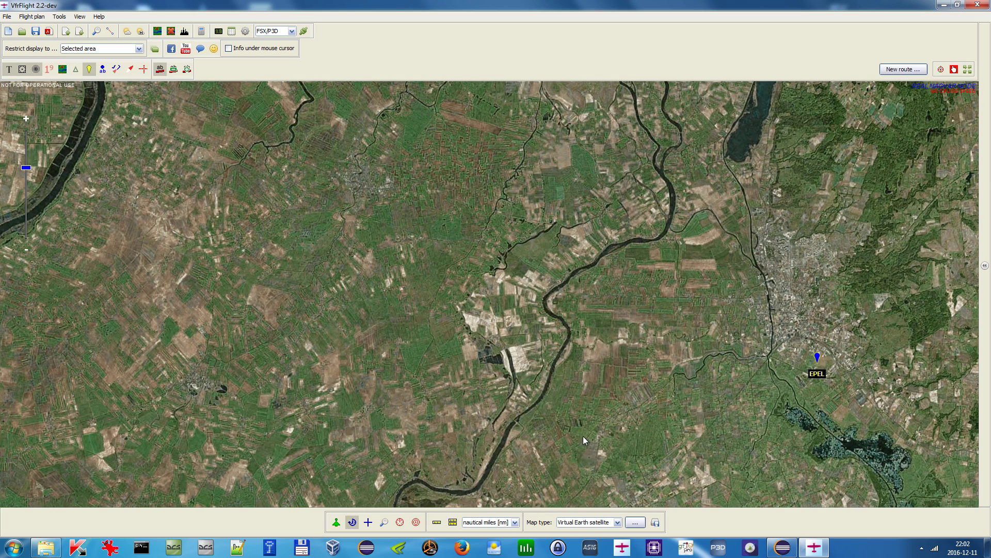
pyautogui.click(608, 521)
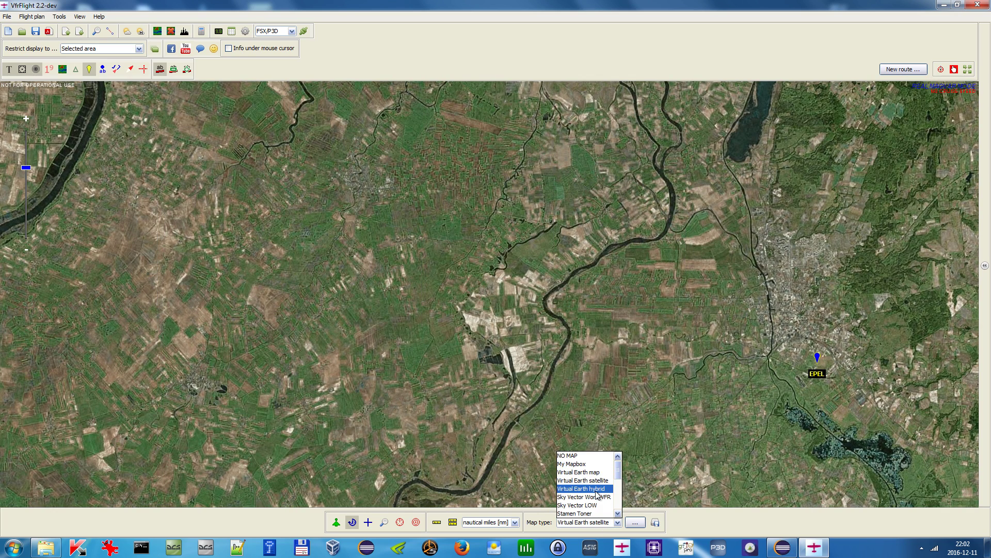
pyautogui.scroll(-1, 598, 498)
pyautogui.click(589, 503)
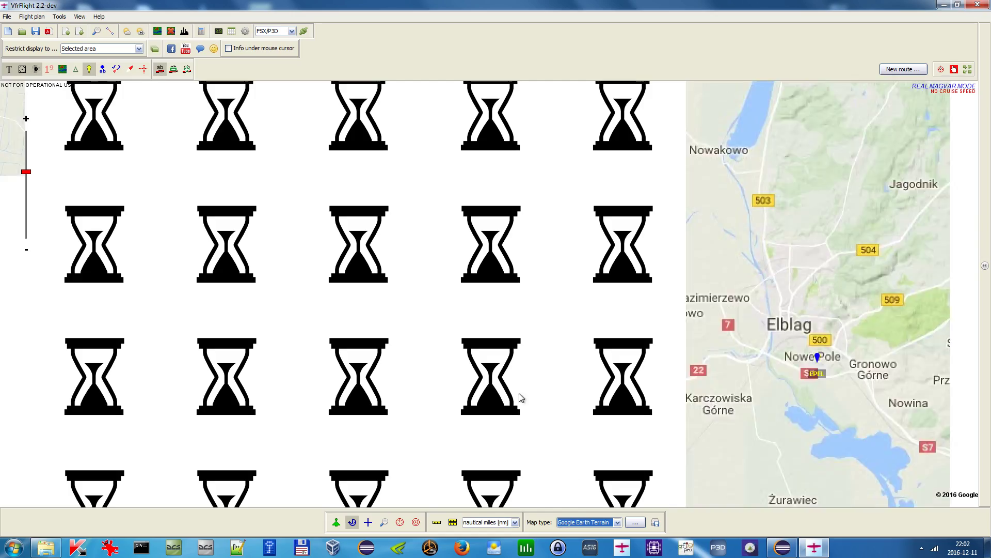
pyautogui.scroll(-2, 452, 232)
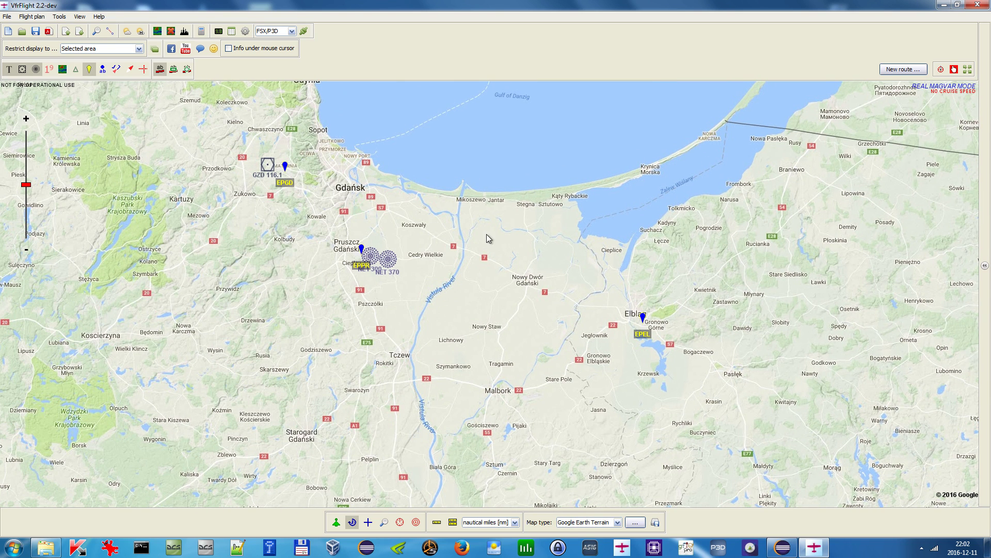
# - Convert all three user points to Airport, deleting the user points after import
pyautogui.click(231, 32)
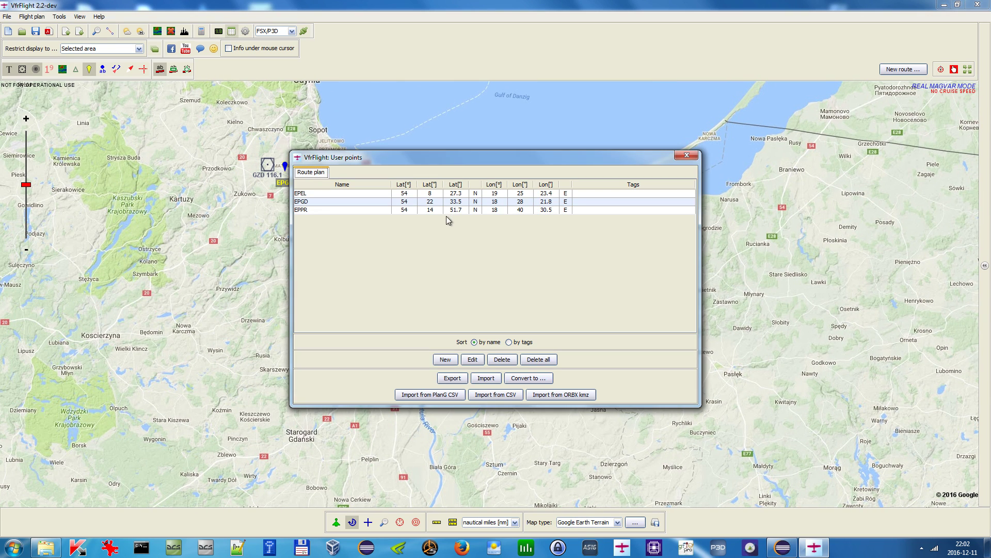
pyautogui.moveTo(318, 196); pyautogui.dragTo(317, 211)
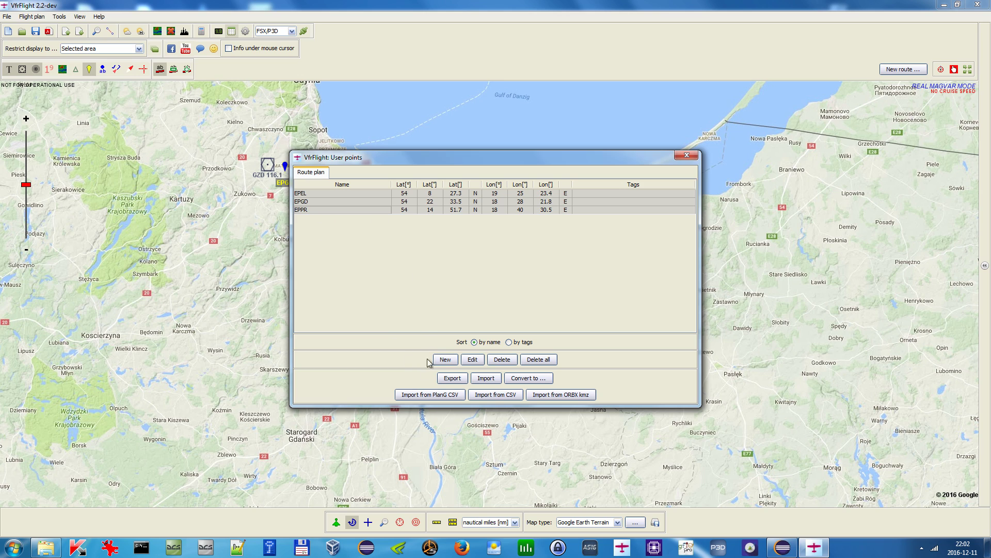
pyautogui.click(527, 378)
pyautogui.click(508, 269)
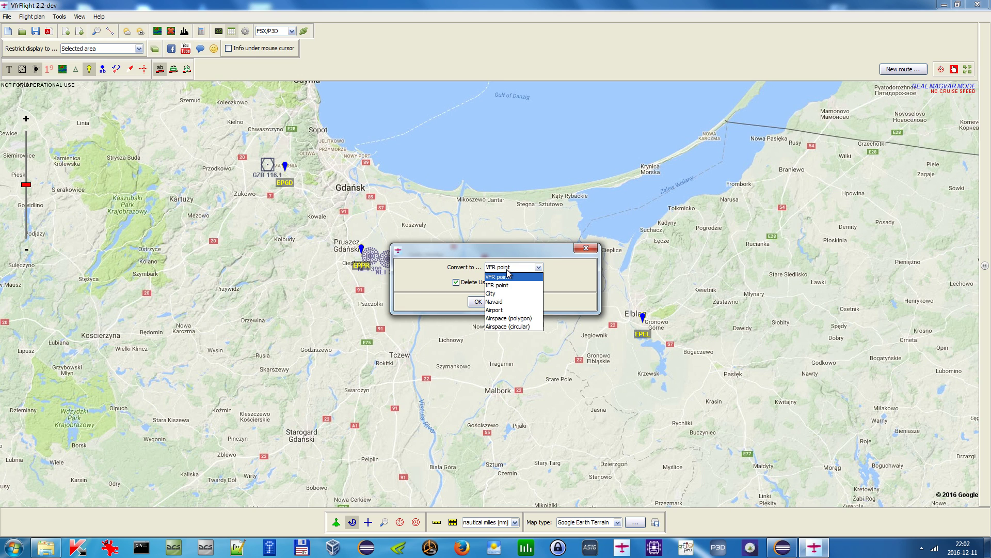
pyautogui.click(511, 308)
pyautogui.click(478, 301)
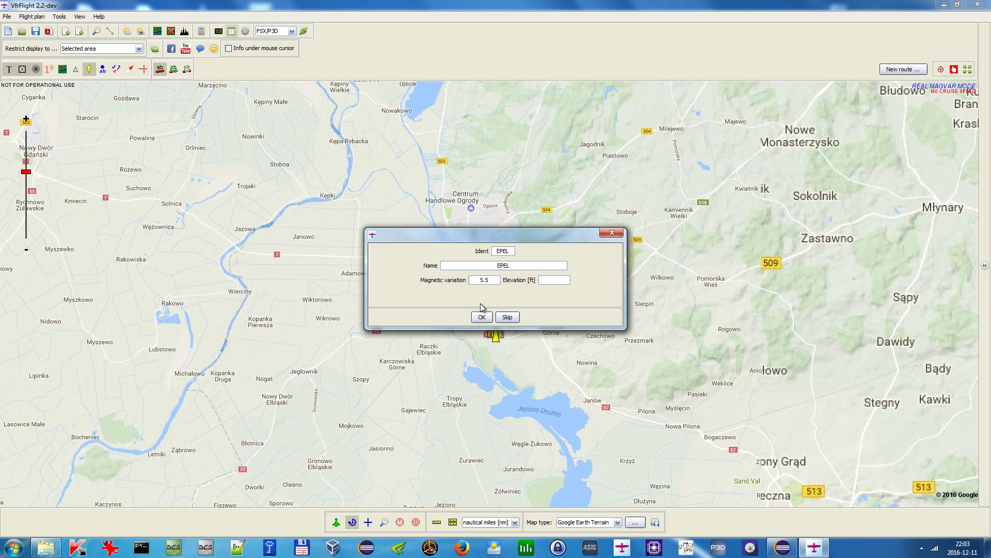
# - Set the EPEL airport's elevation to 10 ft and confirm it, then confirm the EPGD airport
pyautogui.moveTo(517, 238); pyautogui.dragTo(727, 152)
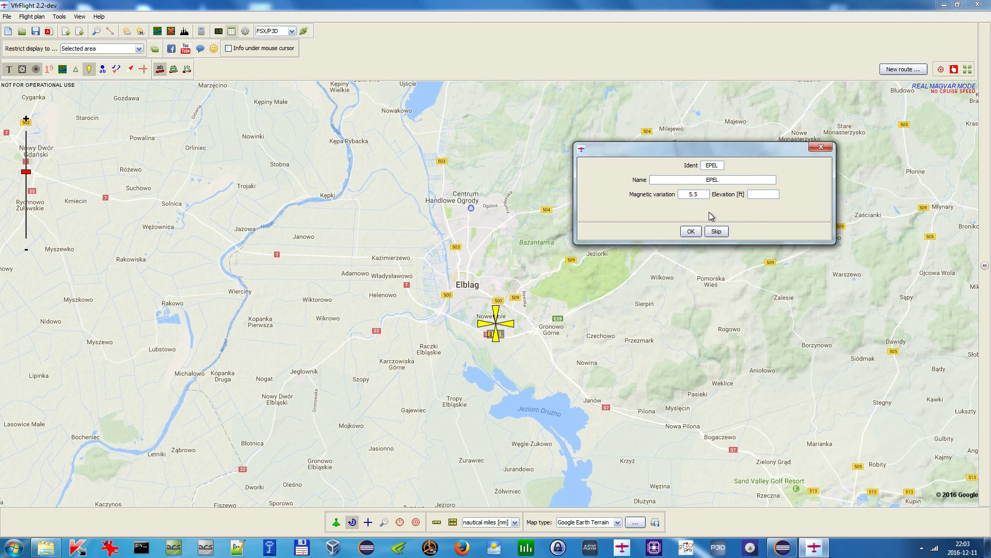
pyautogui.write('10')
pyautogui.click(690, 232)
pyautogui.moveTo(525, 237); pyautogui.dragTo(537, 194)
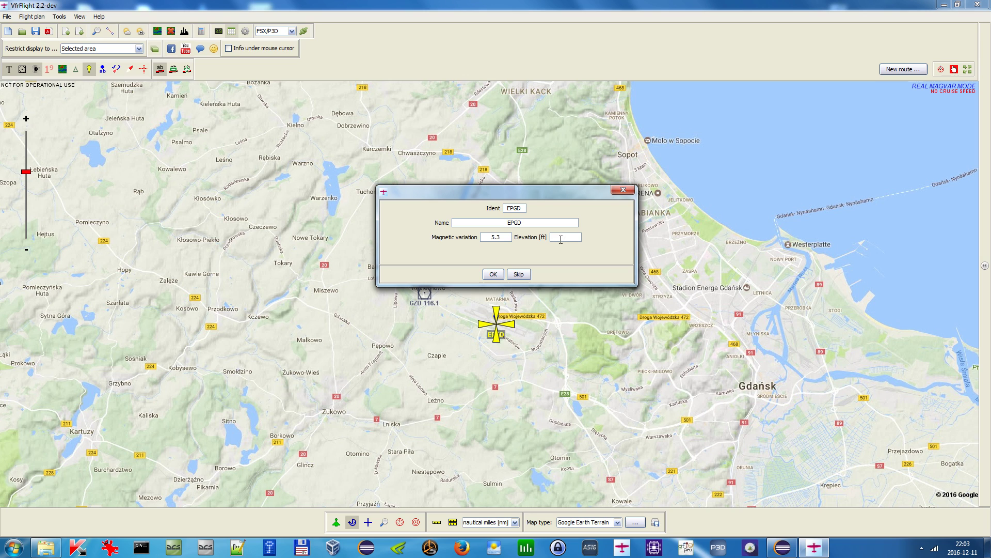
pyautogui.click(493, 275)
# - Set the EPPR airport's elevation to 16 ft, clear its name field, confirm it and dismiss the conversion notice
pyautogui.moveTo(521, 237); pyautogui.dragTo(667, 133)
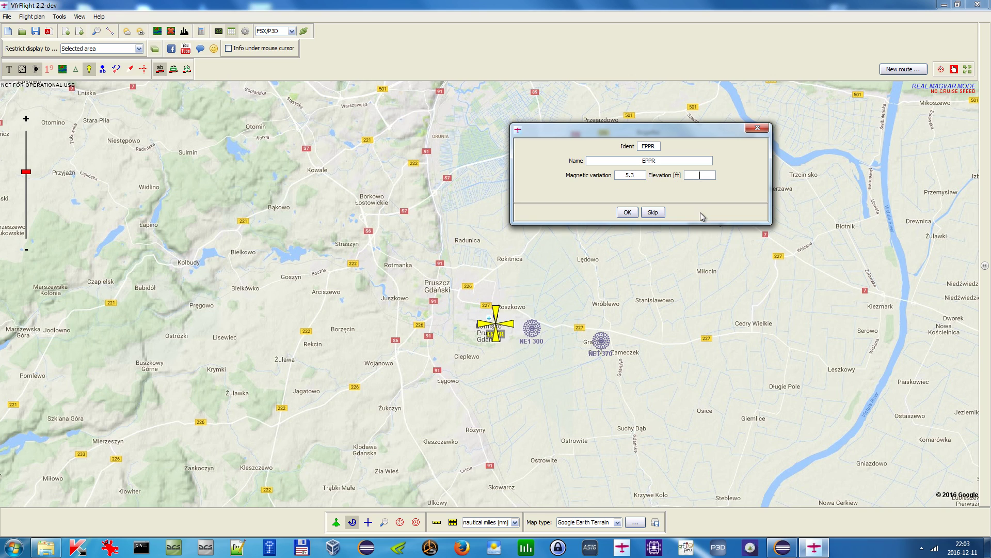
pyautogui.write('16')
pyautogui.moveTo(664, 161); pyautogui.dragTo(533, 162)
pyautogui.press('Delete')
pyautogui.click(627, 212)
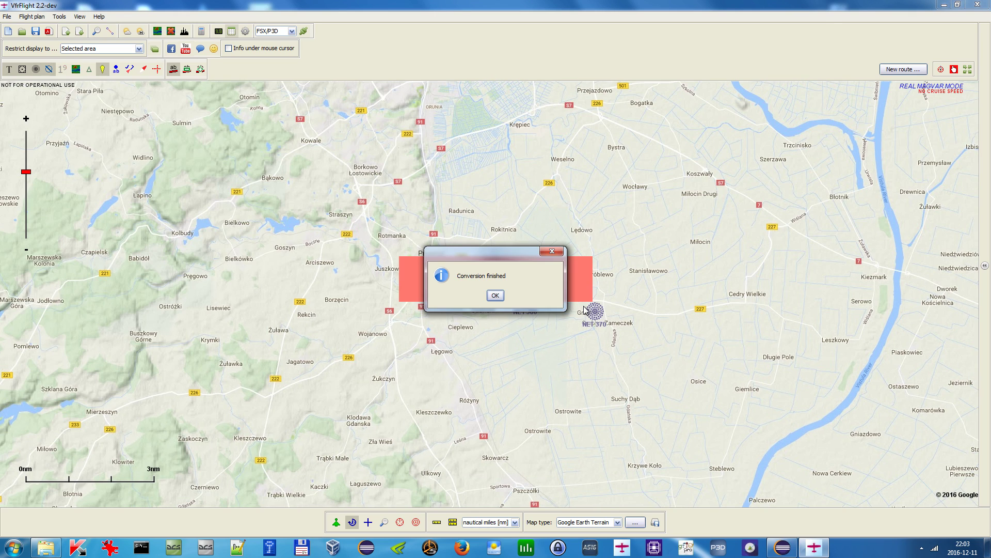
pyautogui.click(495, 295)
# - Enable info under the mouse cursor and open the EPPR airport's details to review its Main, VOR/NDB and Frequencies tabs
pyautogui.click(285, 48)
pyautogui.click(443, 279)
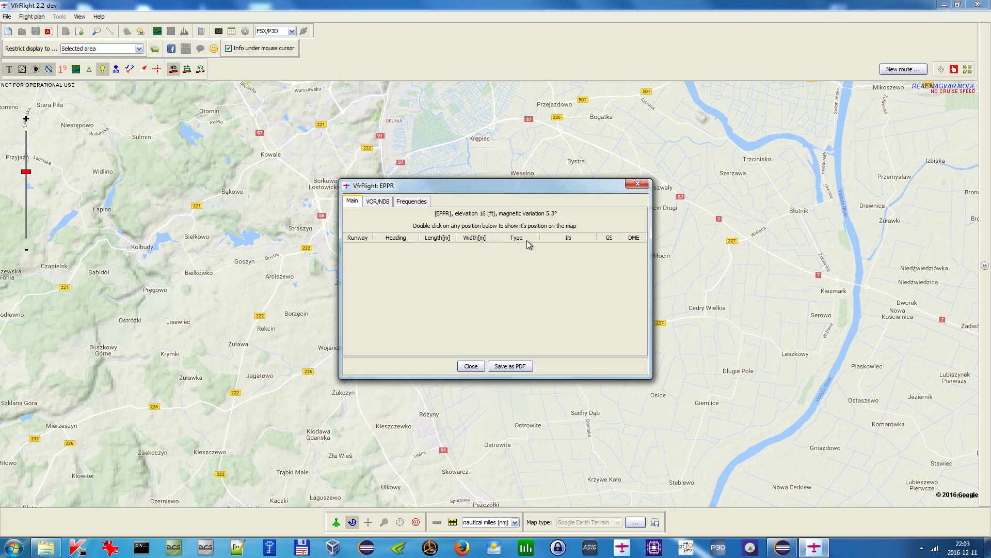
pyautogui.click(378, 201)
pyautogui.click(411, 201)
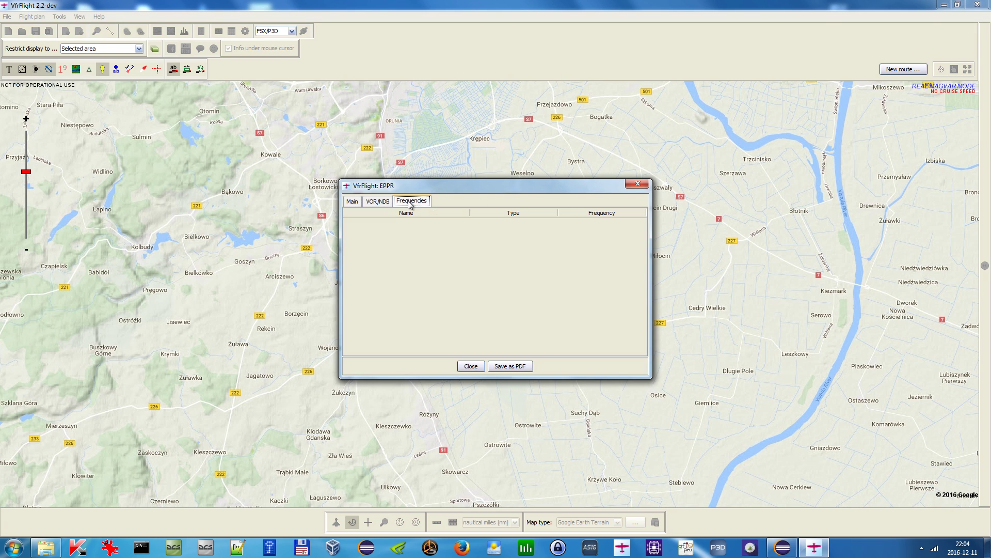
pyautogui.click(638, 183)
# - Switch the map type to Sky Vector World VFR
pyautogui.scroll(-2, 536, 243)
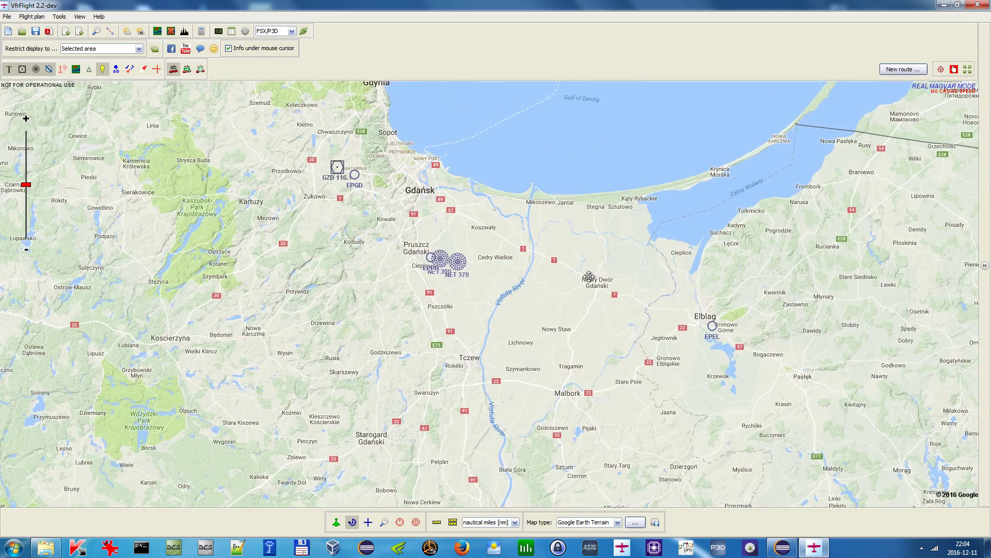
pyautogui.moveTo(589, 277); pyautogui.dragTo(627, 319)
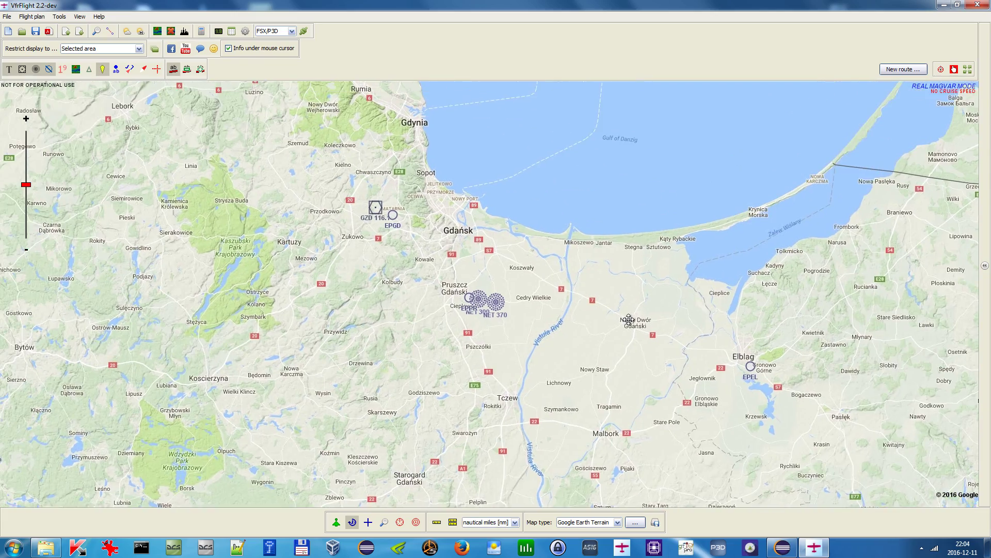
pyautogui.scroll(-1, 408, 241)
pyautogui.scroll(1, 421, 258)
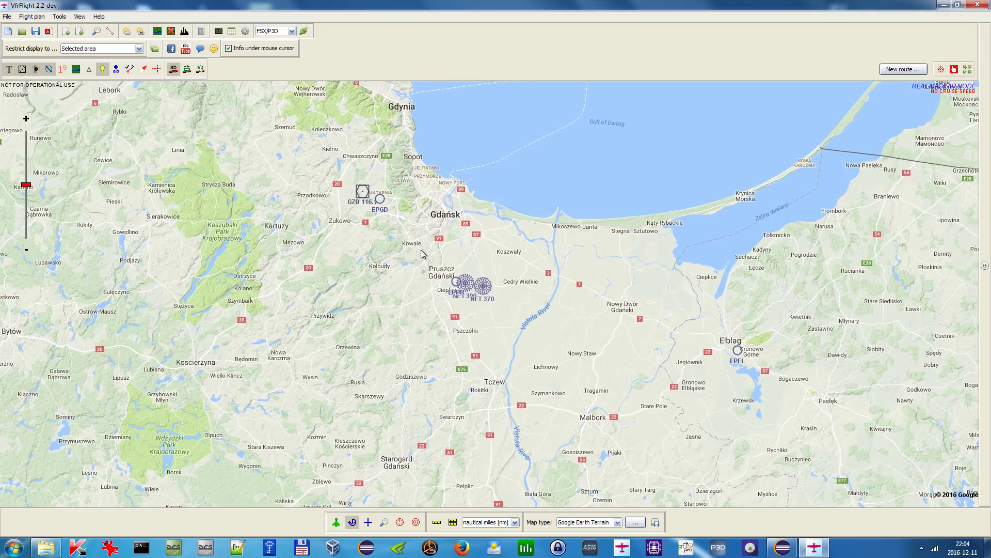
pyautogui.moveTo(408, 176); pyautogui.dragTo(424, 209)
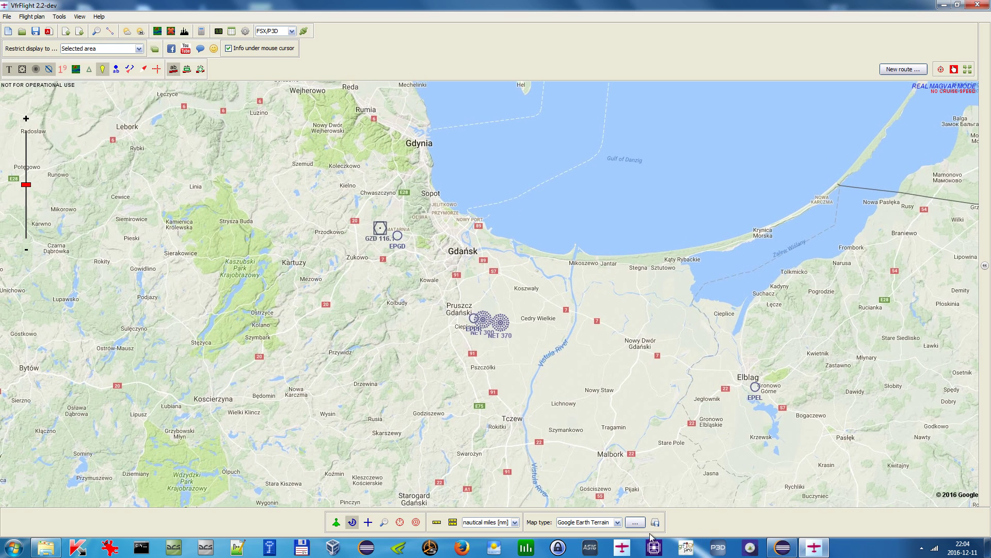
pyautogui.click(617, 522)
pyautogui.scroll(-5, 615, 498)
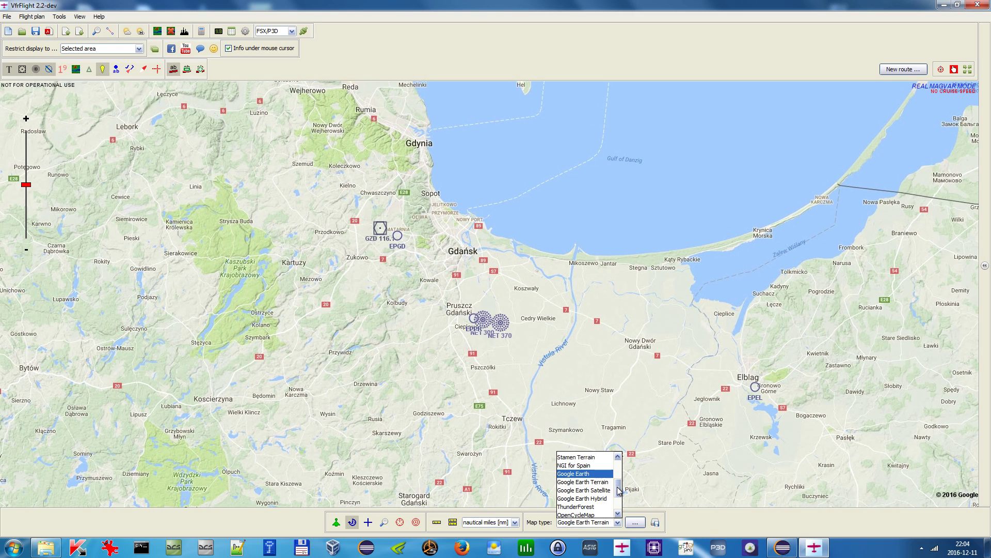
pyautogui.moveTo(618, 498); pyautogui.dragTo(625, 467)
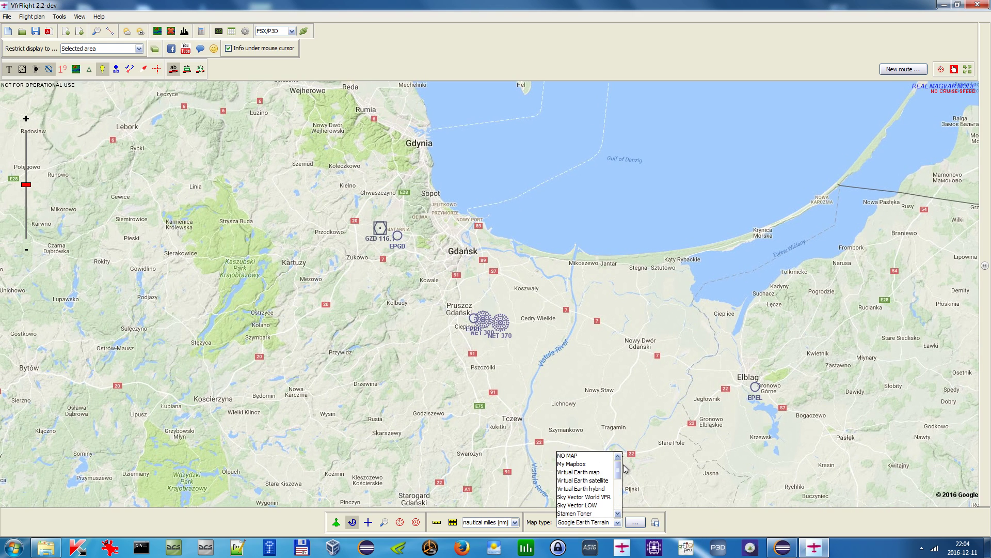
pyautogui.click(609, 497)
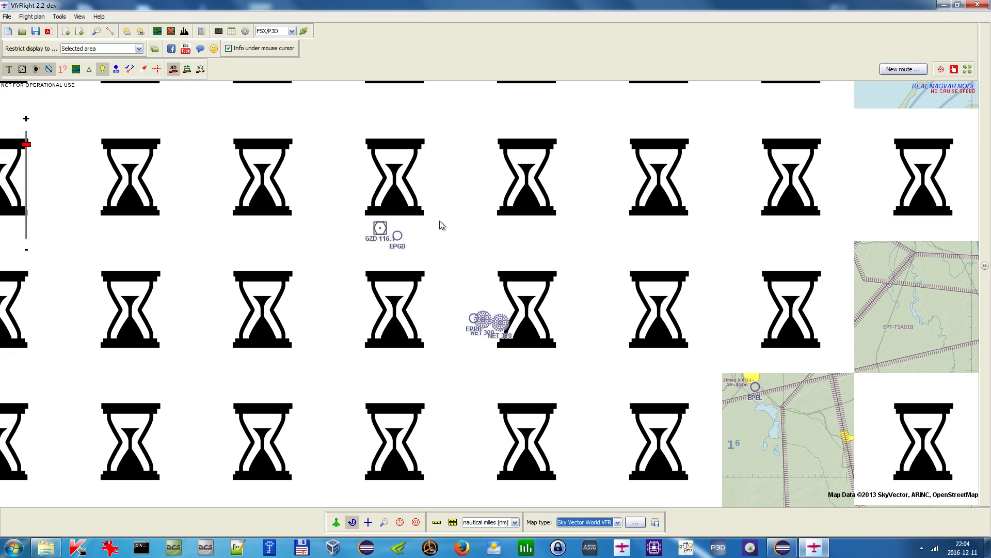
# - Turn on the map magnifier over the Gdańsk control zone
pyautogui.moveTo(466, 222); pyautogui.dragTo(469, 266)
pyautogui.scroll(1, 469, 266)
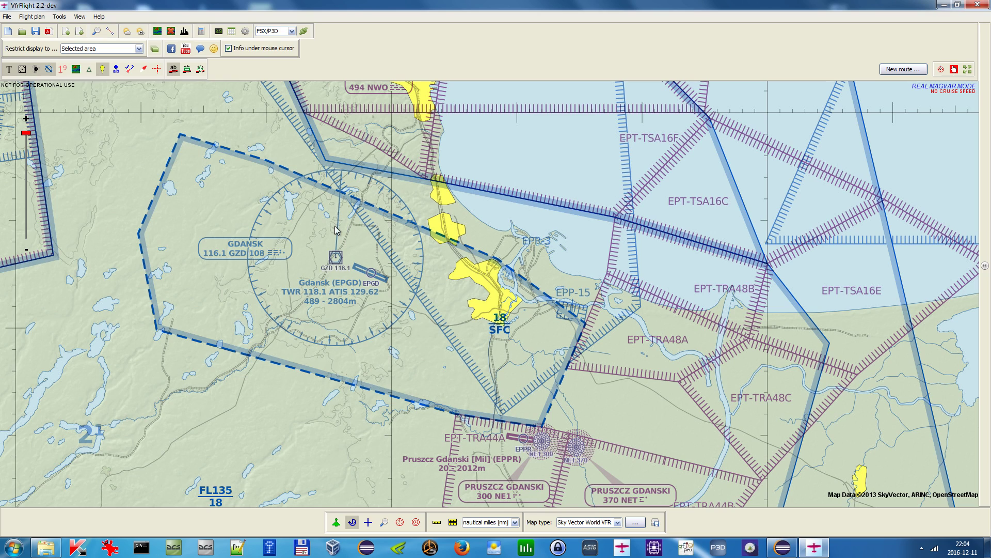
pyautogui.rightClick(181, 137)
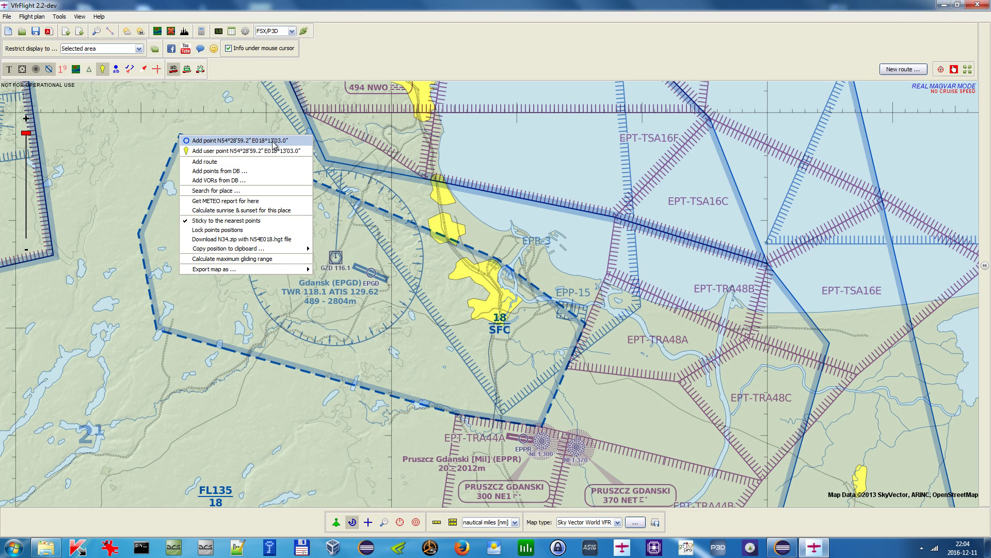
pyautogui.click(272, 119)
pyautogui.moveTo(279, 127); pyautogui.dragTo(278, 134)
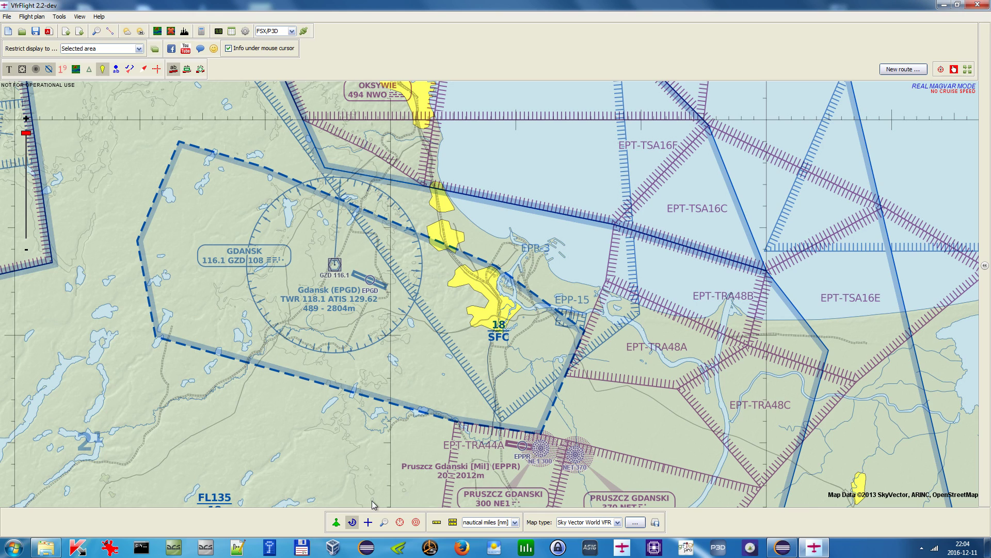
pyautogui.click(384, 522)
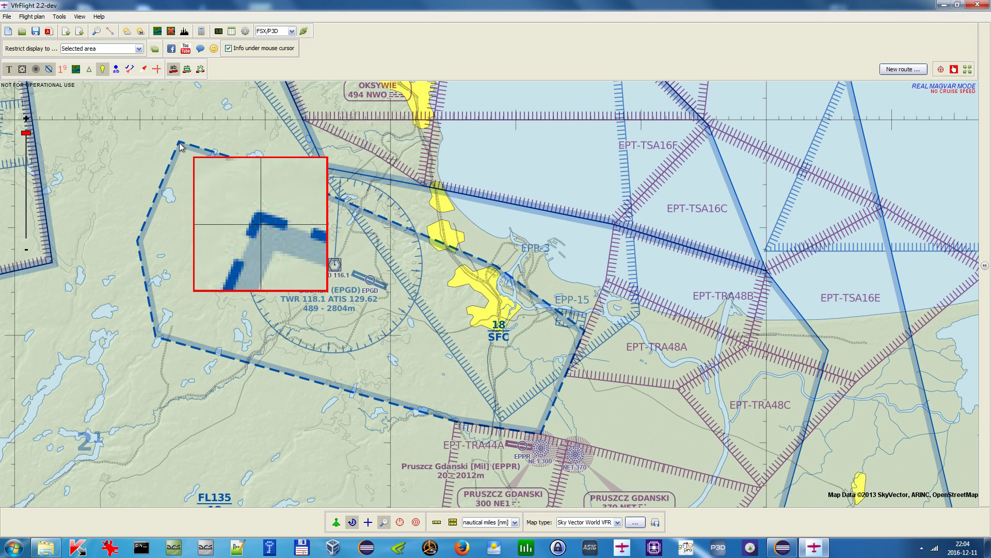
# - Add route waypoints WP1, WP2 and WP3 along the northern edge of the Gdańsk control zone
pyautogui.rightClick(229, 158)
pyautogui.click(239, 148)
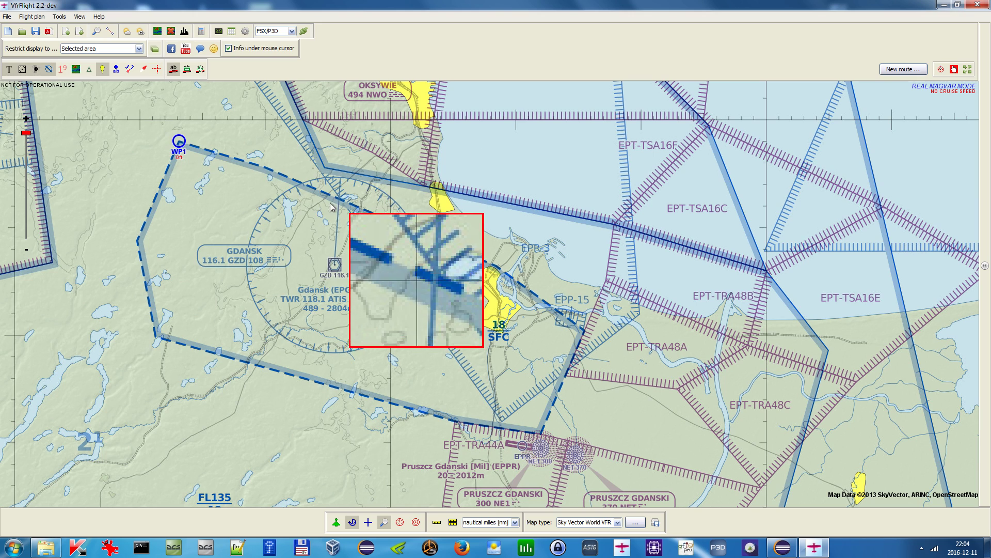
pyautogui.rightClick(272, 175)
pyautogui.click(290, 178)
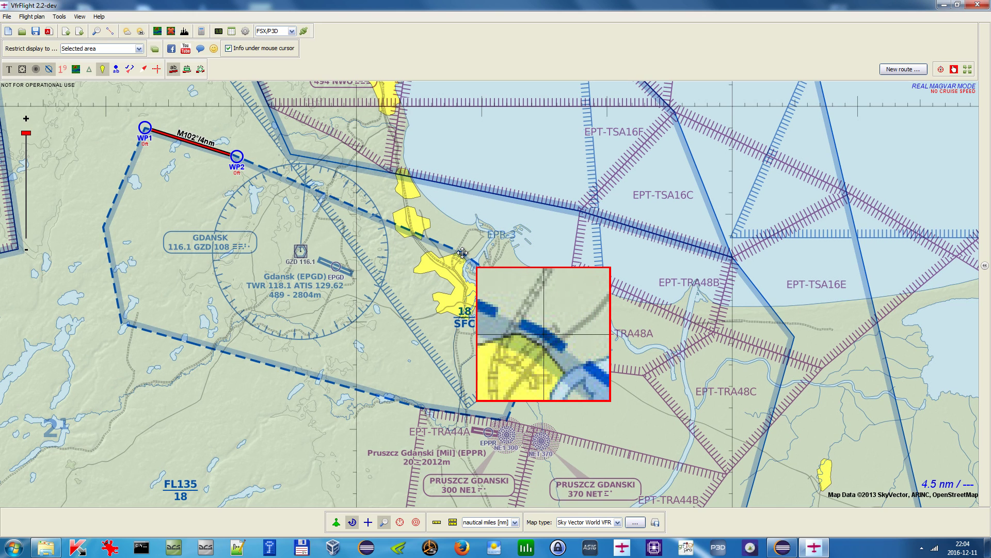
pyautogui.rightClick(461, 253)
pyautogui.click(475, 260)
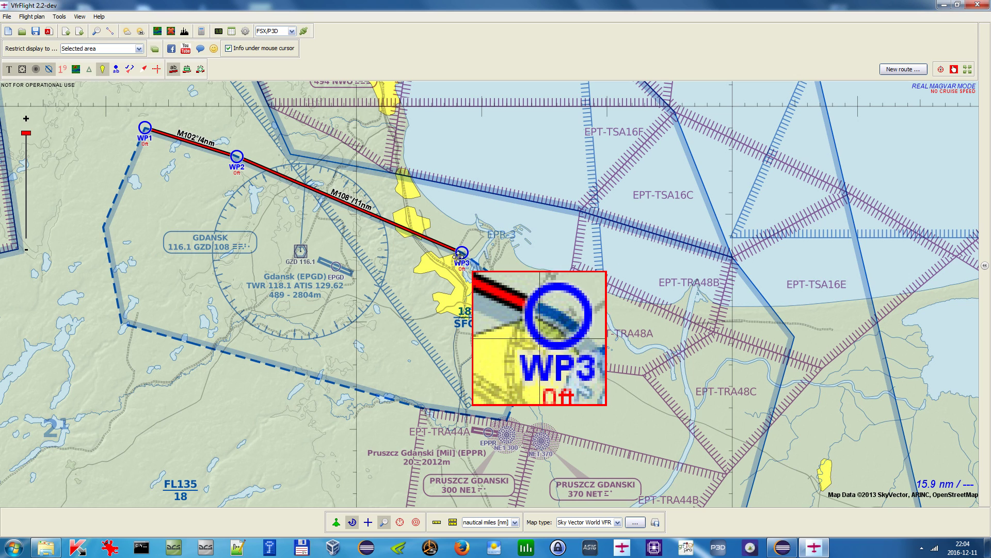
# - Continue the route with waypoints WP4 to WP7 along the eastern and southern edges of the control zone
pyautogui.moveTo(527, 252); pyautogui.dragTo(488, 193)
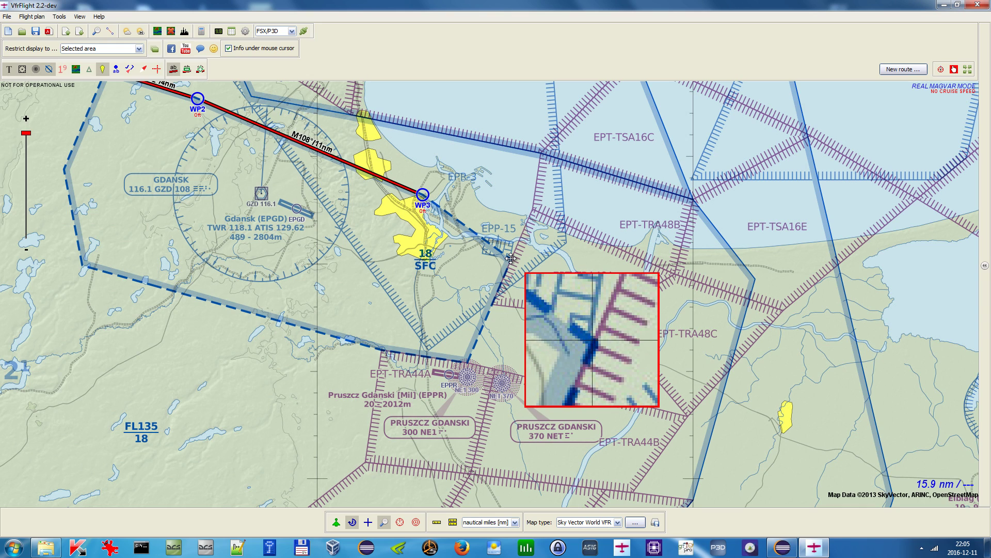
pyautogui.rightClick(510, 258)
pyautogui.click(547, 274)
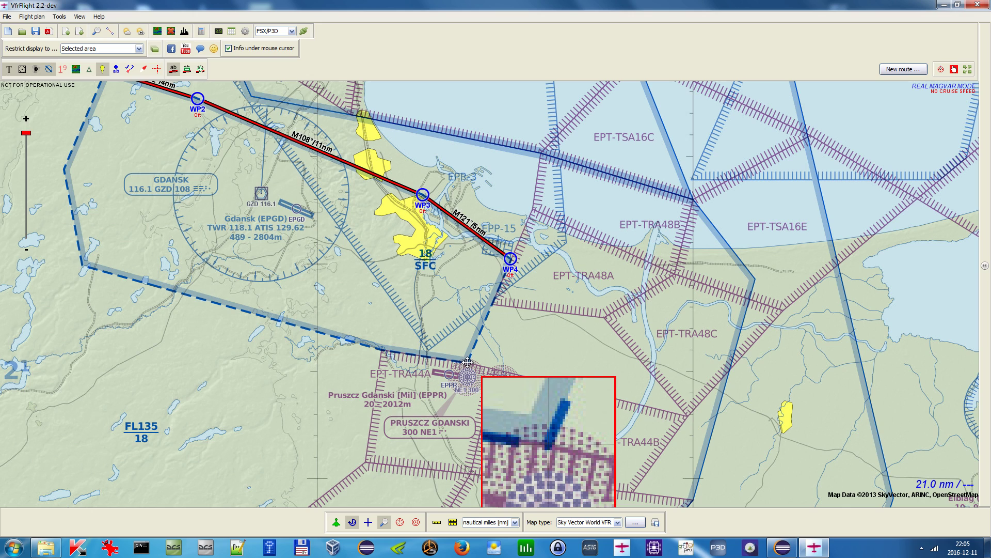
pyautogui.rightClick(467, 362)
pyautogui.click(504, 378)
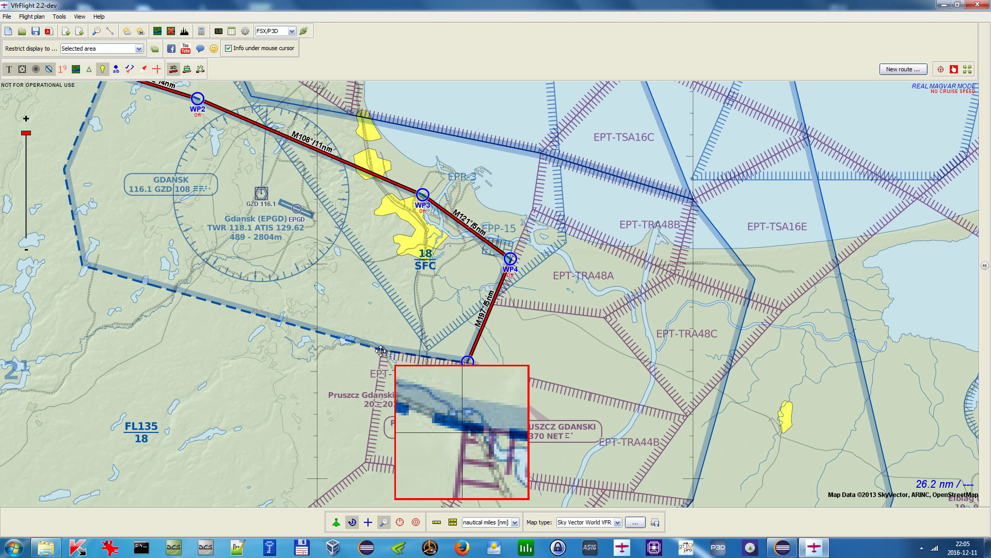
pyautogui.rightClick(381, 351)
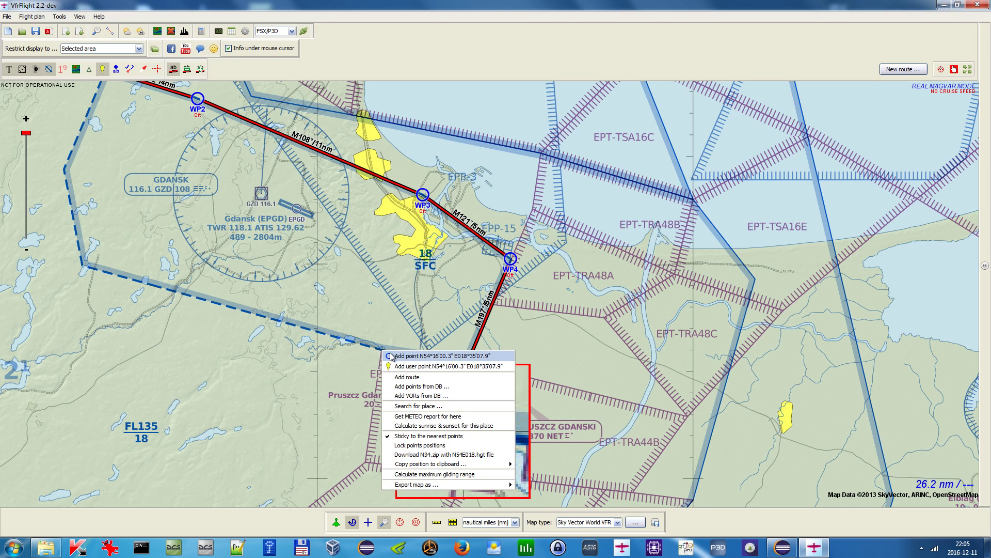
pyautogui.click(391, 357)
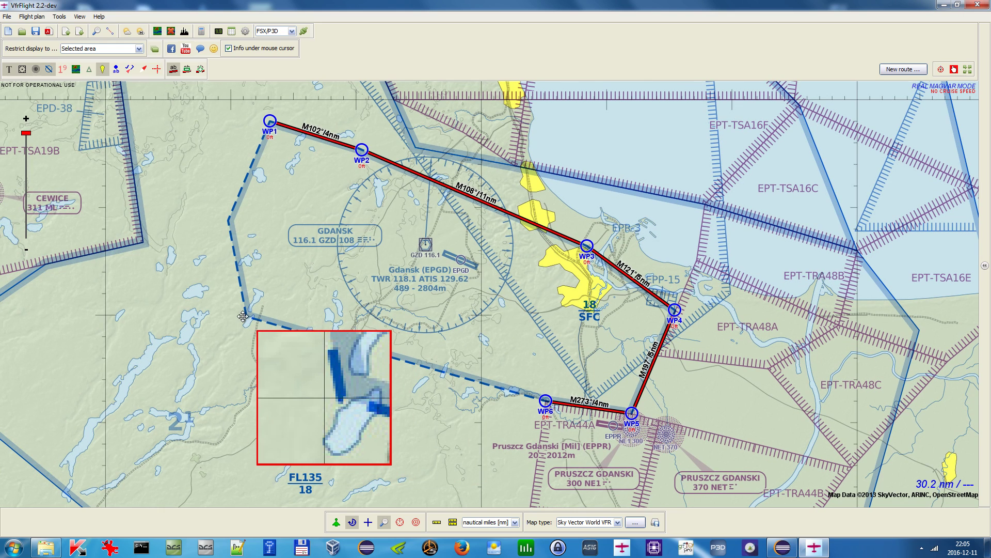
pyautogui.rightClick(243, 316)
pyautogui.click(269, 324)
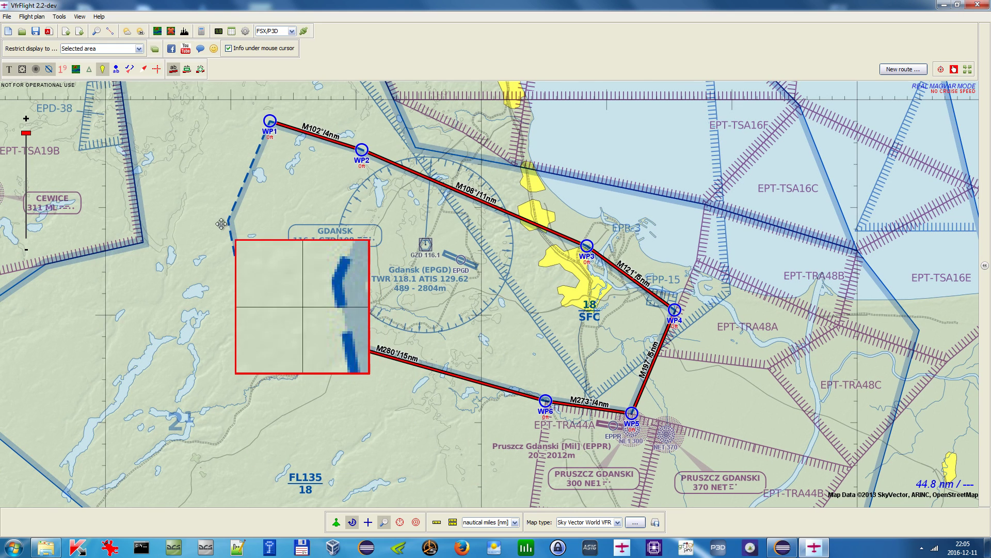
# - Add waypoint WP8 on the western edge of the control zone, closing the loop toward WP1
pyautogui.moveTo(221, 223); pyautogui.dragTo(228, 220)
pyautogui.rightClick(228, 220)
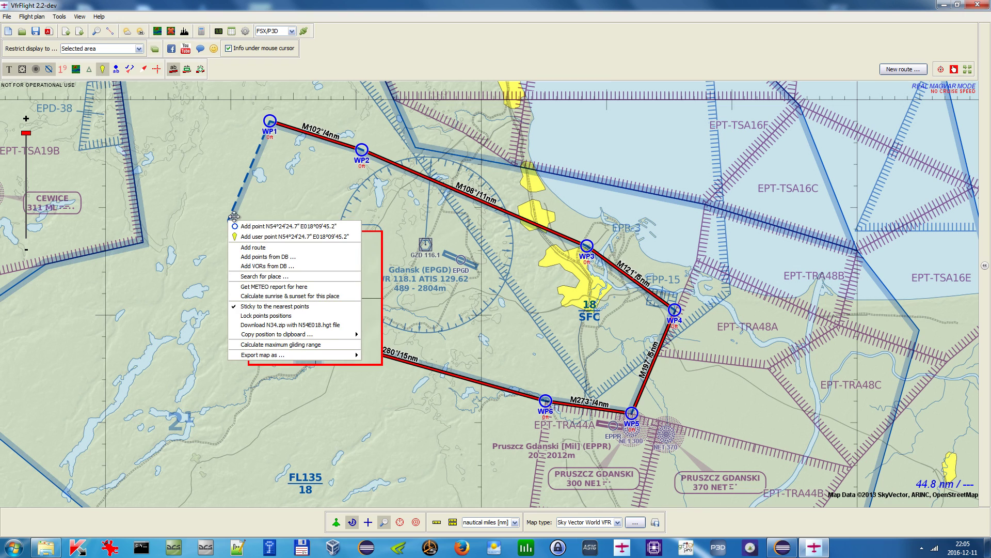
pyautogui.click(372, 221)
pyautogui.moveTo(403, 242); pyautogui.dragTo(317, 297)
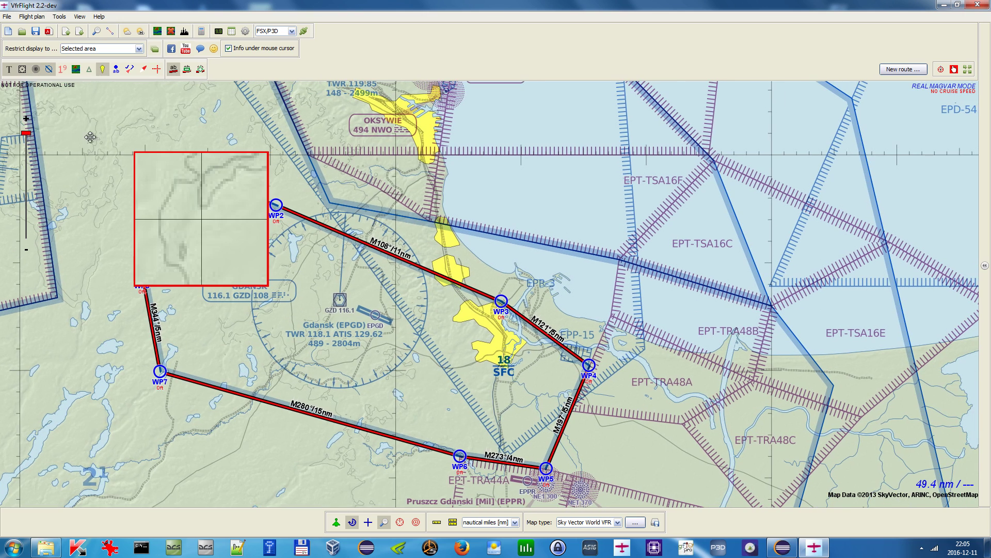
pyautogui.moveTo(527, 147); pyautogui.dragTo(510, 99)
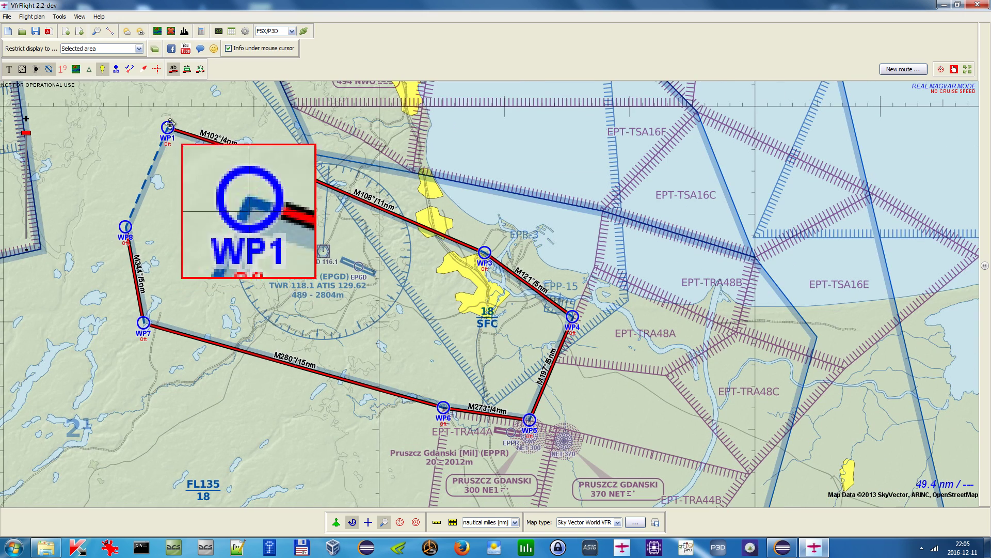
# - Turn off the map magnifier
pyautogui.click(384, 522)
pyautogui.moveTo(491, 186); pyautogui.dragTo(538, 197)
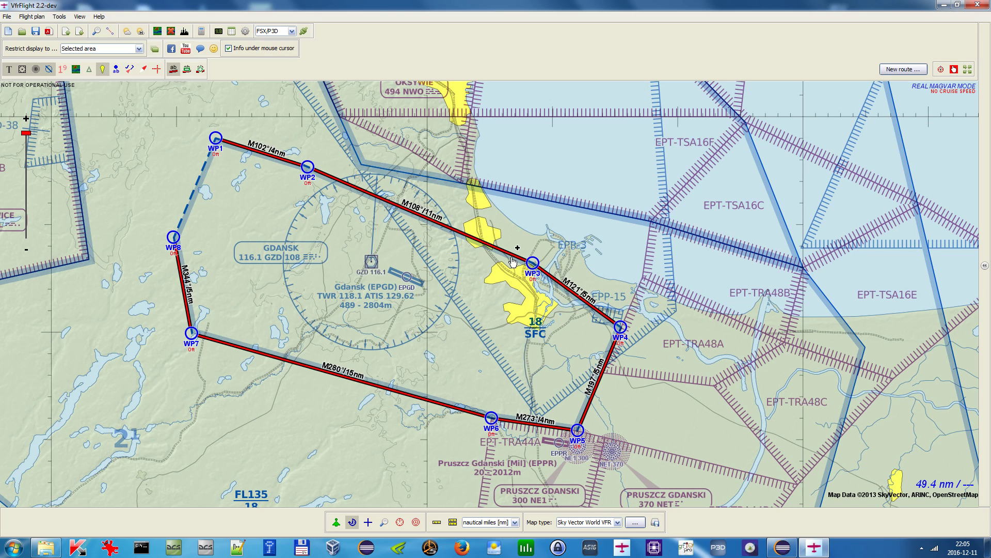
pyautogui.moveTo(368, 311); pyautogui.dragTo(364, 310)
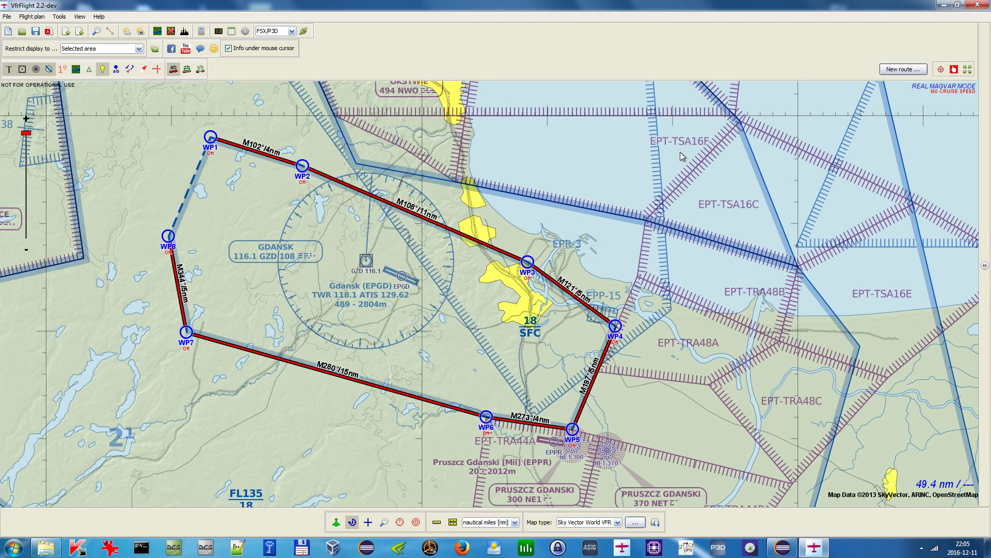
pyautogui.moveTo(683, 156); pyautogui.dragTo(660, 150)
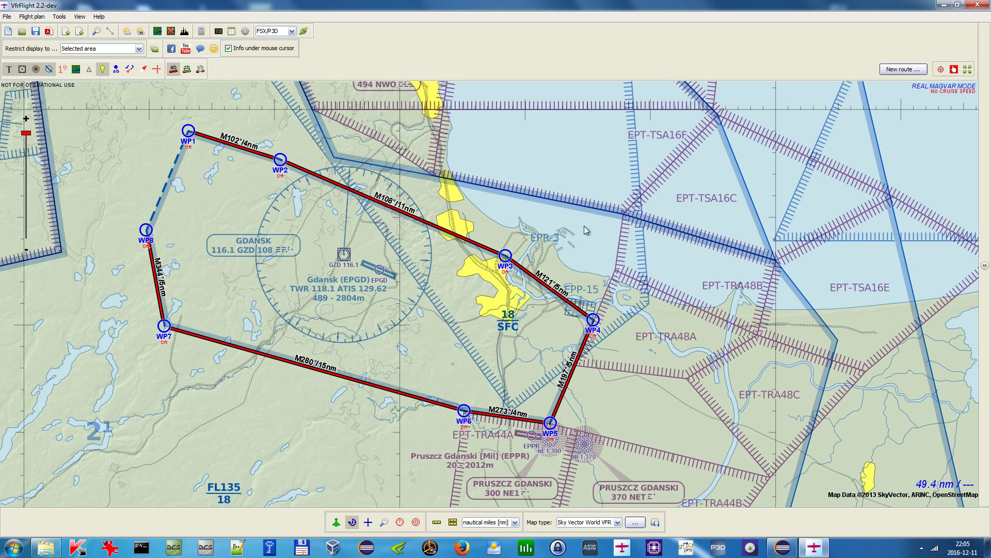
# - Open the route side panel and expand the route plan waypoint table
pyautogui.click(985, 203)
pyautogui.moveTo(469, 153); pyautogui.dragTo(532, 174)
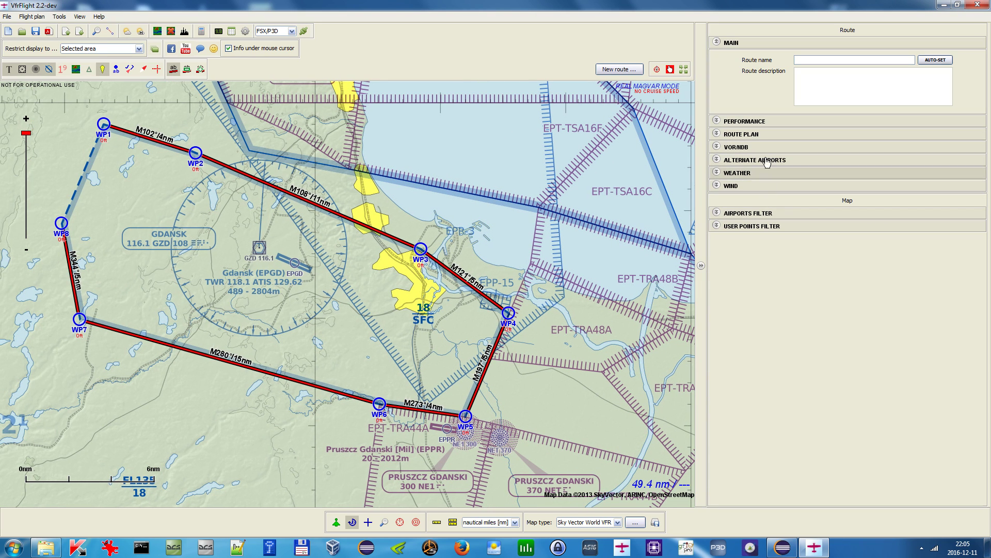
pyautogui.click(772, 136)
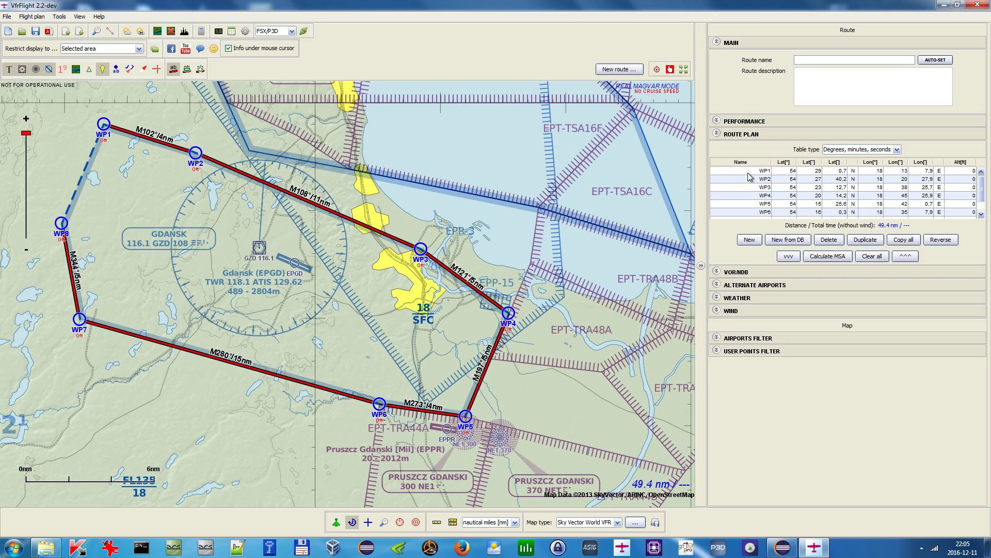
pyautogui.moveTo(749, 176); pyautogui.dragTo(756, 228)
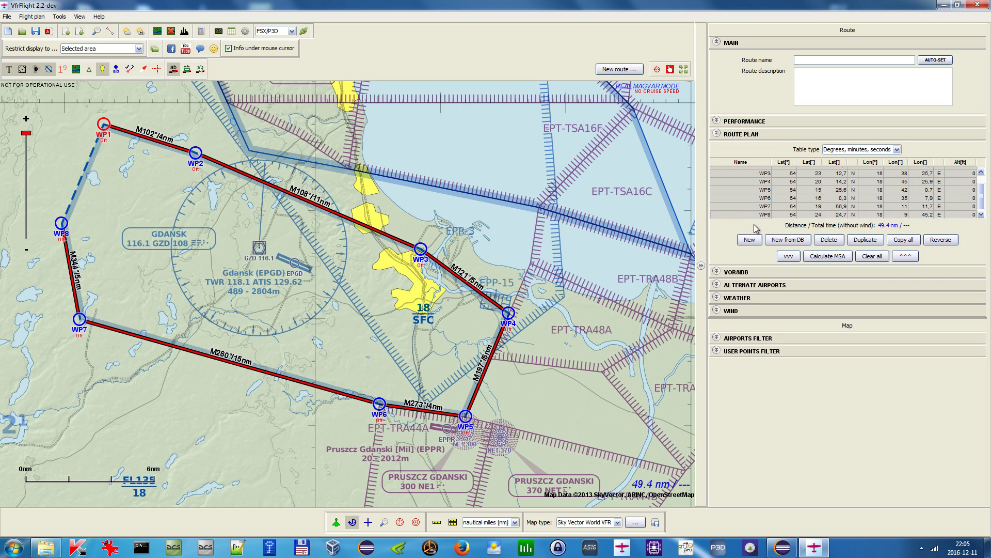
# - Try to add the route's waypoints as user points
pyautogui.rightClick(745, 186)
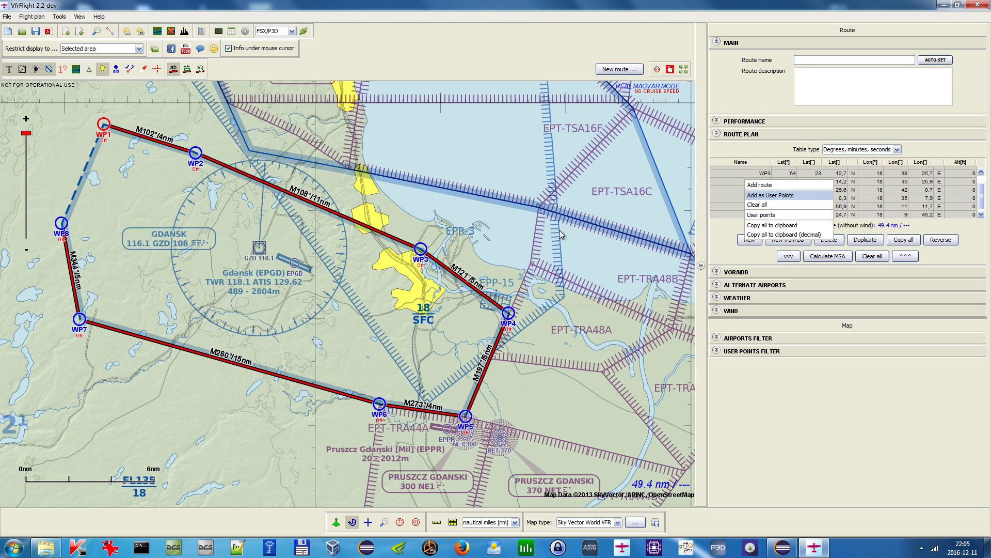
pyautogui.press('Return')
pyautogui.click(504, 285)
pyautogui.moveTo(458, 184); pyautogui.dragTo(507, 221)
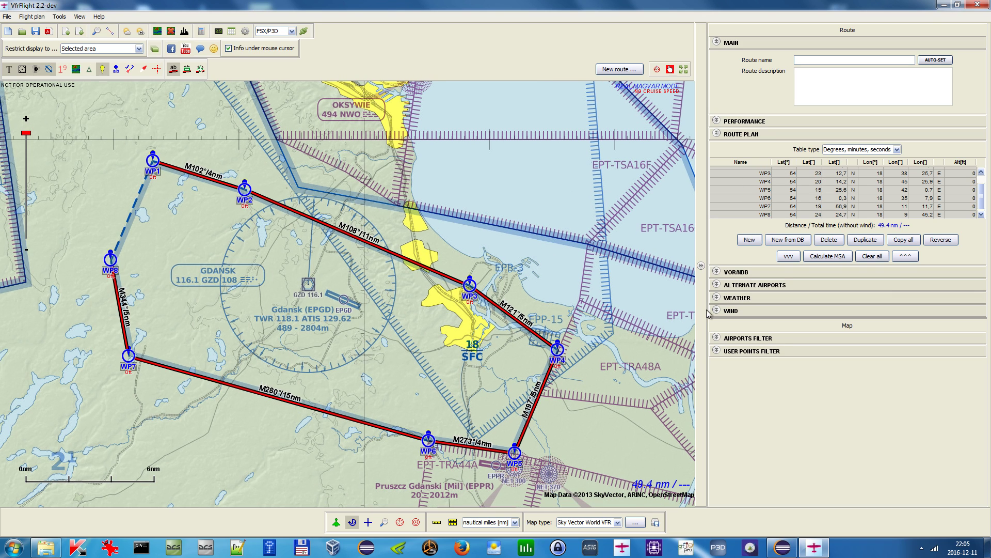
# - Clear all waypoints from the route plan and collapse the route side panel
pyautogui.click(872, 257)
pyautogui.click(488, 287)
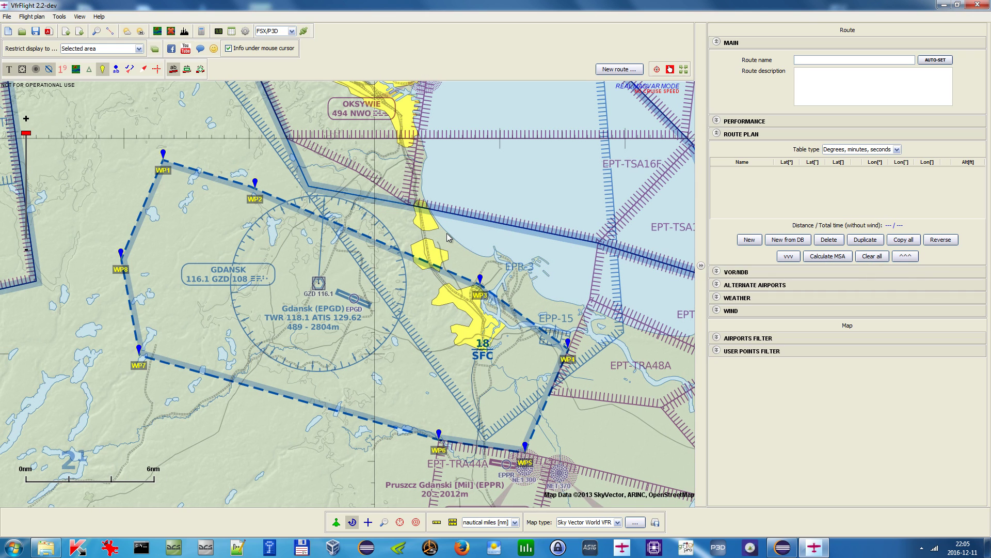
pyautogui.click(701, 265)
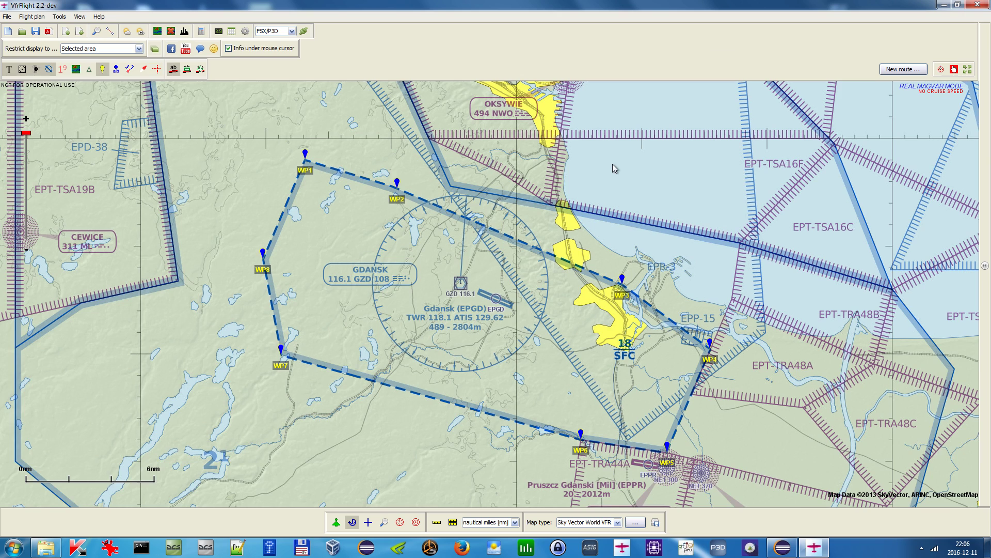
# - Select the user points WP1–WP8 and convert them to a polygon airspace, deleting the user points after import
pyautogui.click(232, 31)
pyautogui.moveTo(353, 194); pyautogui.dragTo(338, 328)
pyautogui.click(528, 378)
pyautogui.click(525, 267)
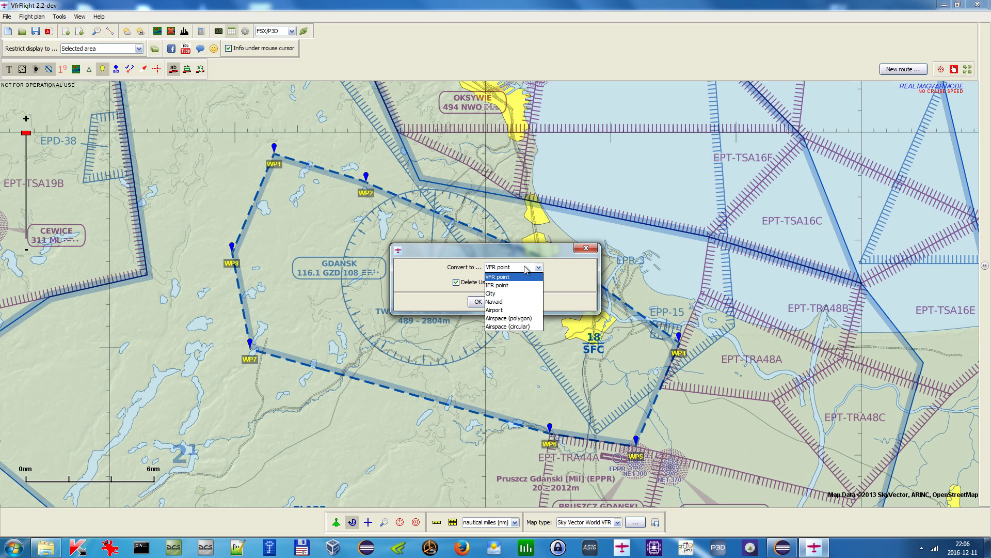
pyautogui.click(530, 321)
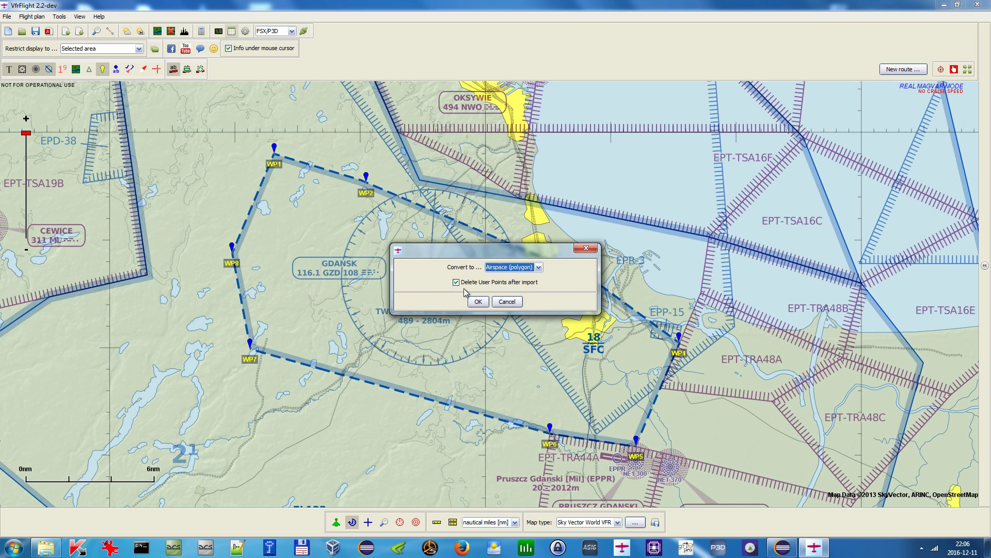
pyautogui.click(474, 303)
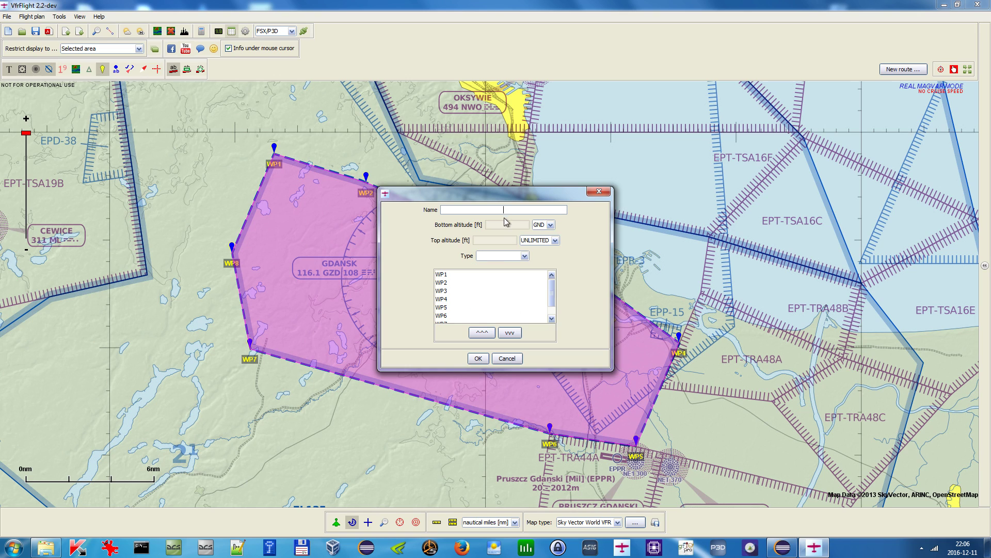
# - Name the airspace EPGD and set its top altitude to 1800 ft MSL
pyautogui.moveTo(535, 175); pyautogui.dragTo(737, 88)
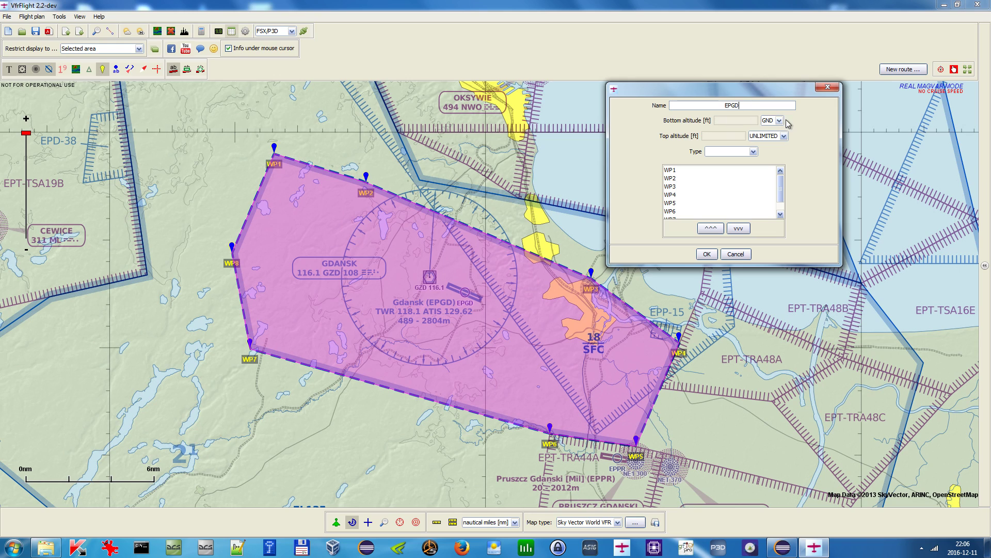
pyautogui.click(767, 137)
pyautogui.click(768, 153)
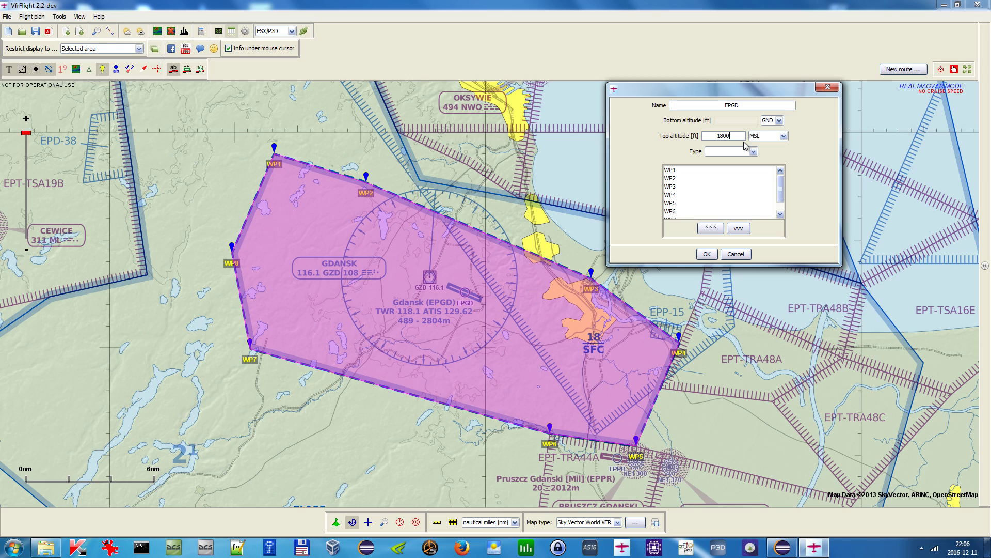
pyautogui.moveTo(783, 194); pyautogui.dragTo(781, 202)
pyautogui.click(683, 201)
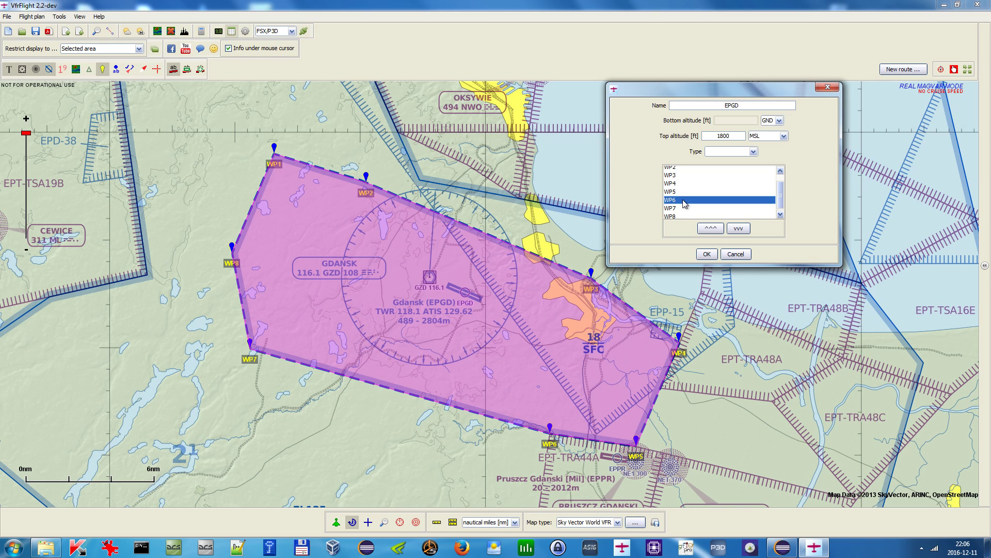
pyautogui.click(705, 228)
pyautogui.click(705, 229)
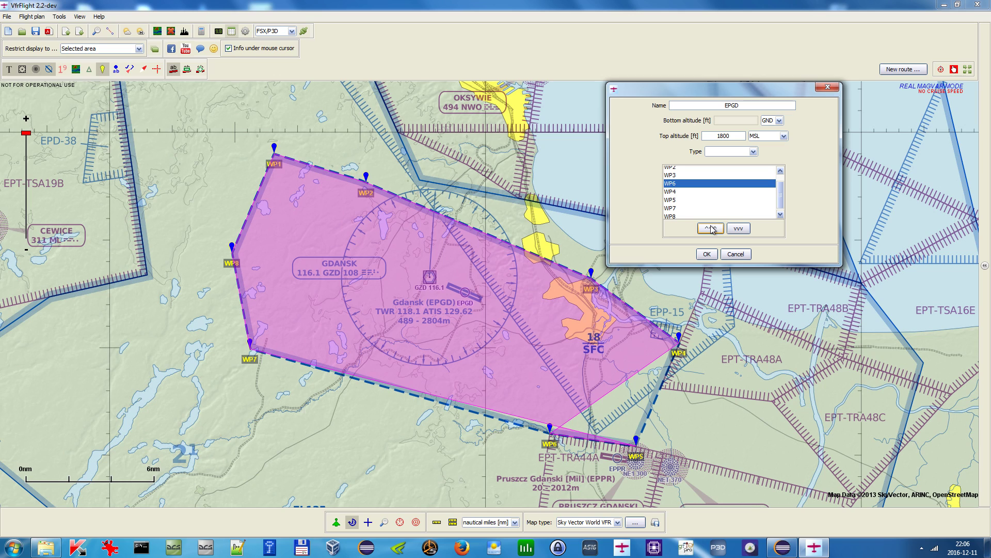
pyautogui.click(743, 230)
pyautogui.click(743, 230)
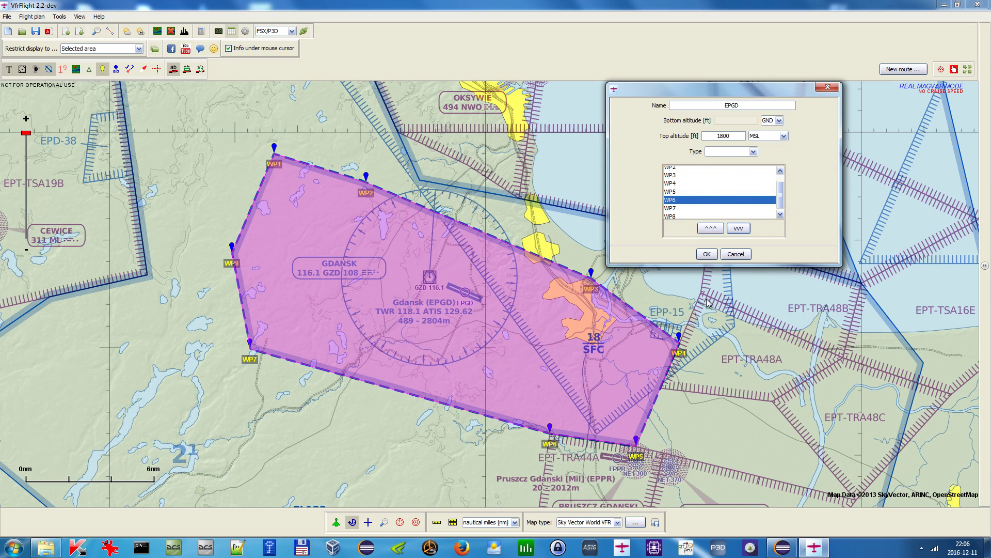
# - Set the airspace type to CTR and finish the conversion
pyautogui.click(707, 254)
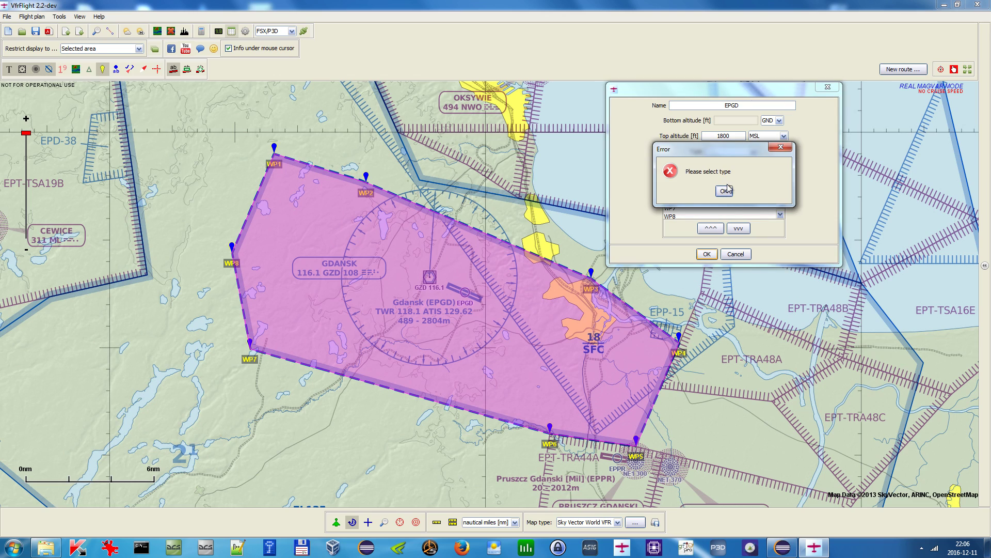
pyautogui.click(724, 192)
pyautogui.click(753, 151)
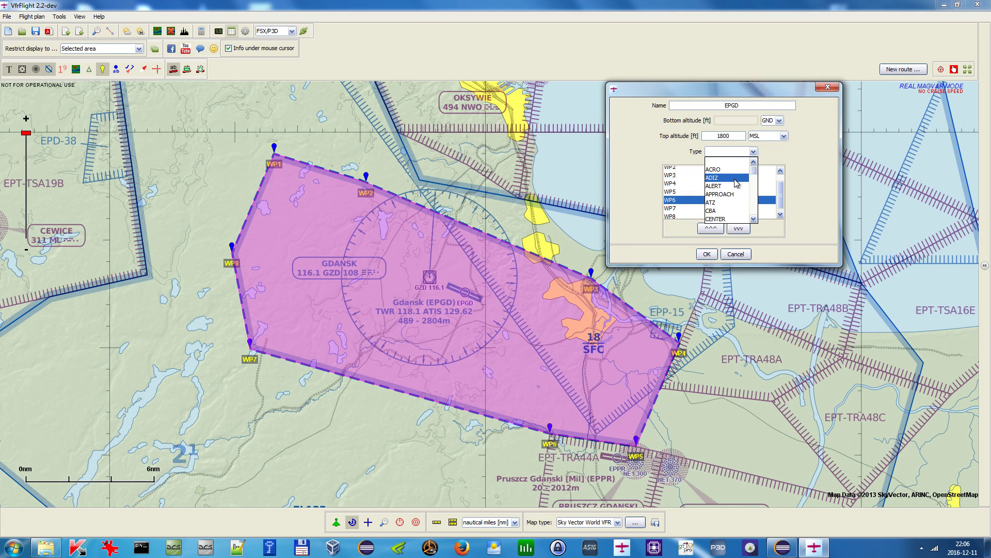
pyautogui.scroll(-2, 736, 183)
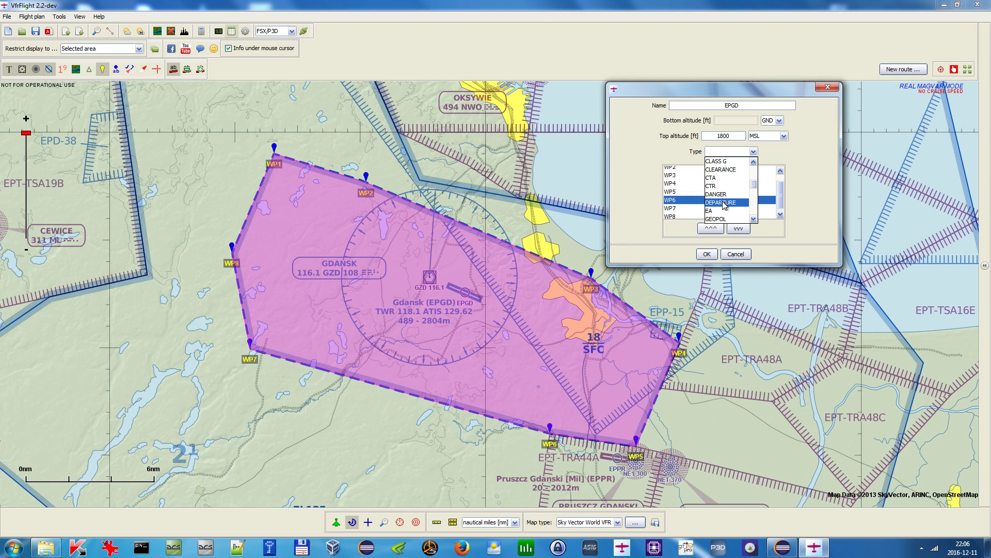
pyautogui.click(724, 192)
pyautogui.click(706, 254)
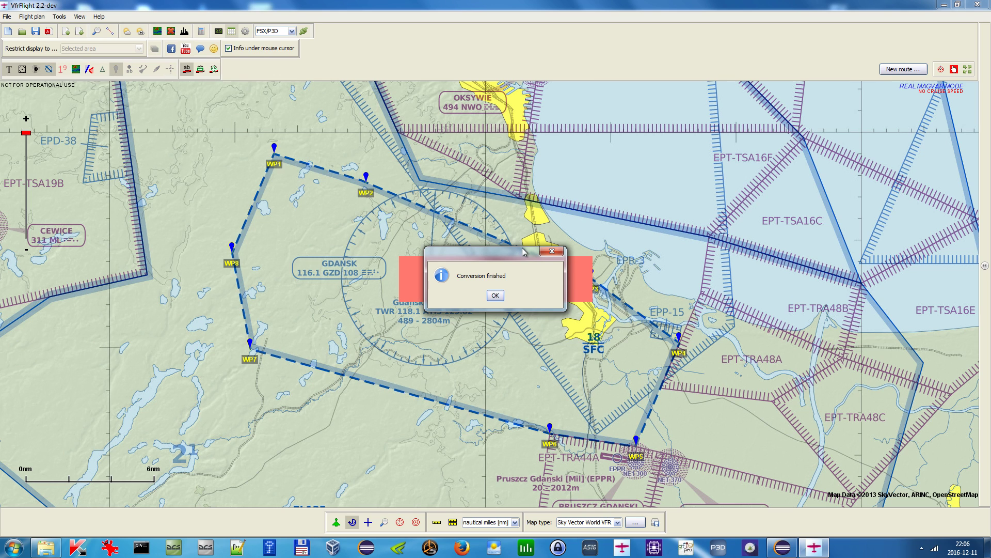
pyautogui.click(495, 295)
# - Switch the map type to Google Earth Terrain
pyautogui.scroll(-2, 570, 250)
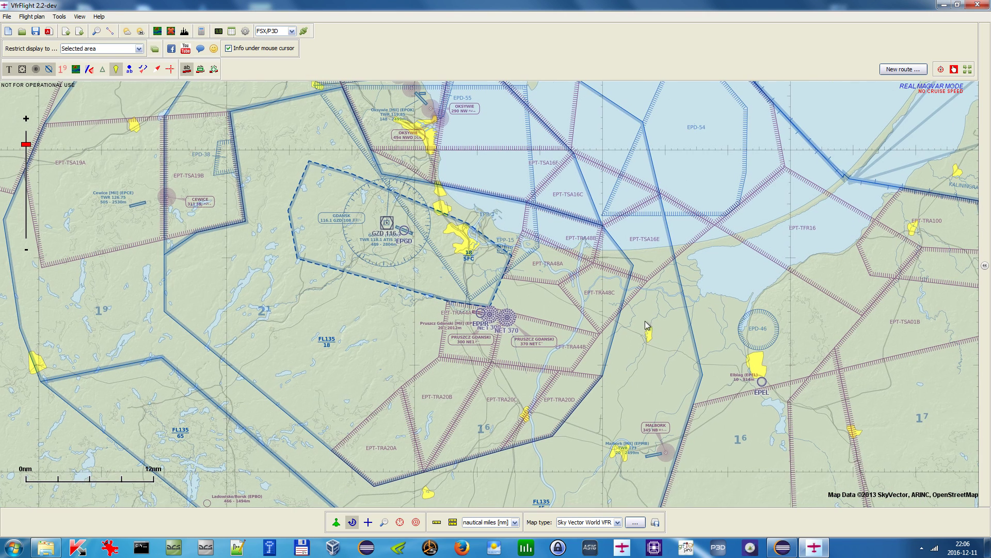
pyautogui.click(615, 522)
pyautogui.scroll(-2, 619, 480)
pyautogui.scroll(-2, 623, 484)
pyautogui.click(612, 494)
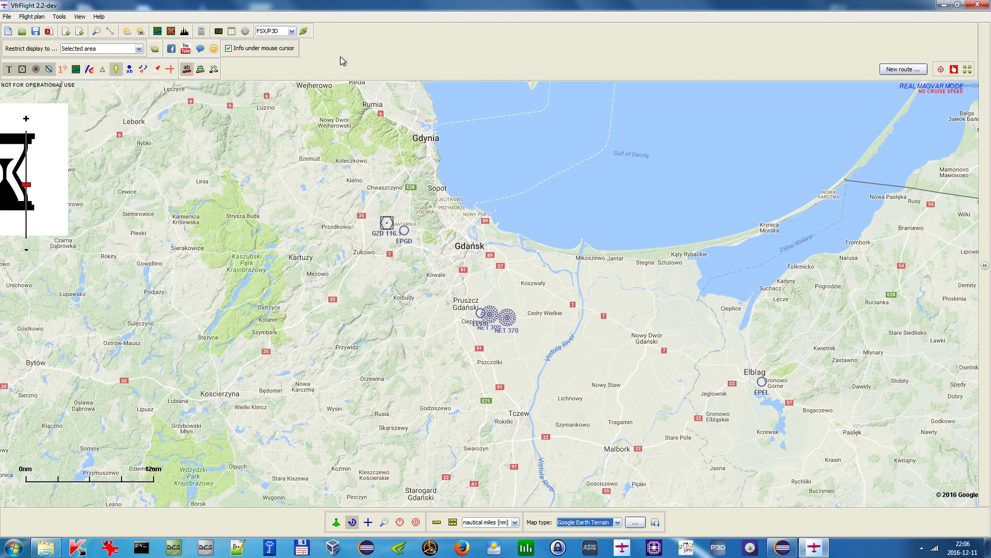
# - Refresh the map display so the new EPGD control zone is drawn
pyautogui.click(89, 69)
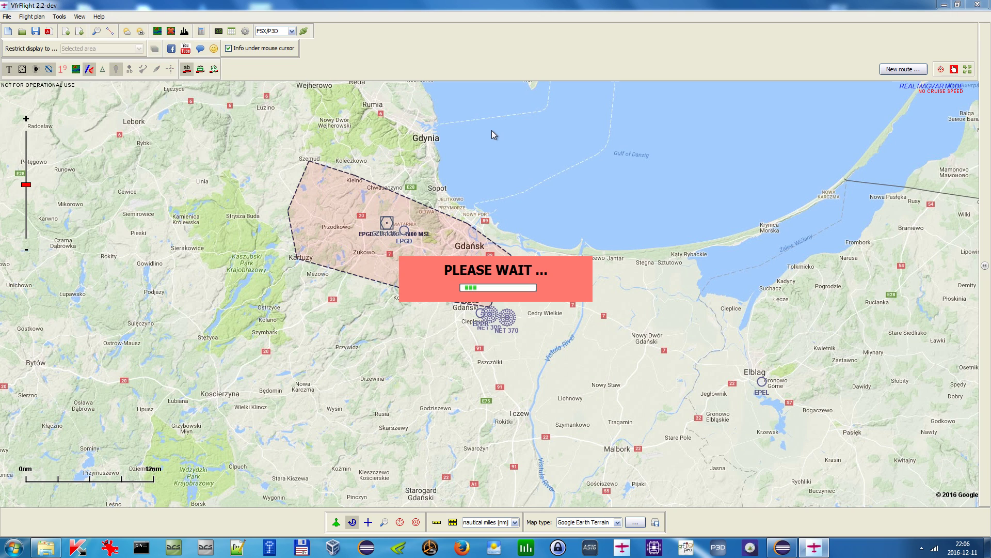
pyautogui.moveTo(547, 169); pyautogui.dragTo(491, 185)
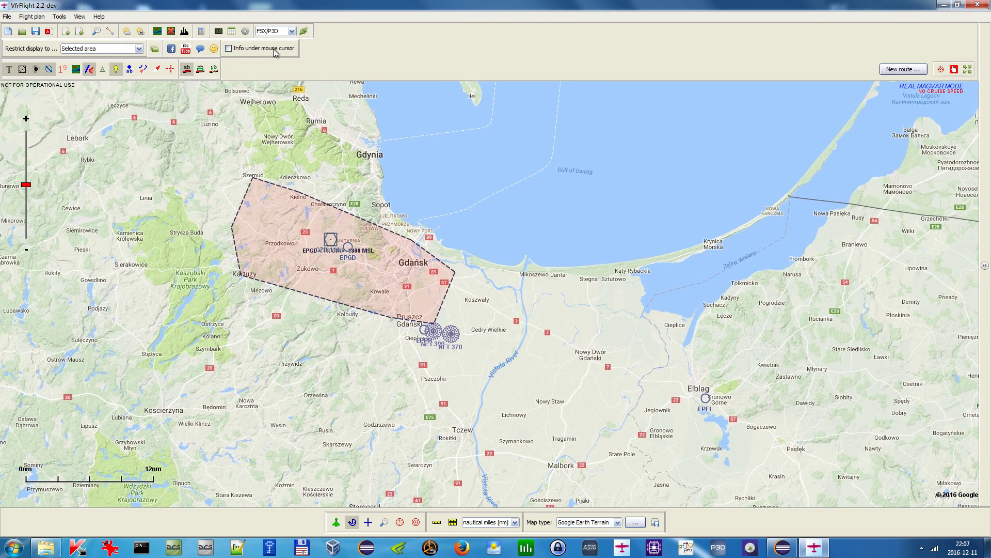
# - Examine the EPGD CTR outline and its altitude label on the map
pyautogui.moveTo(404, 273)
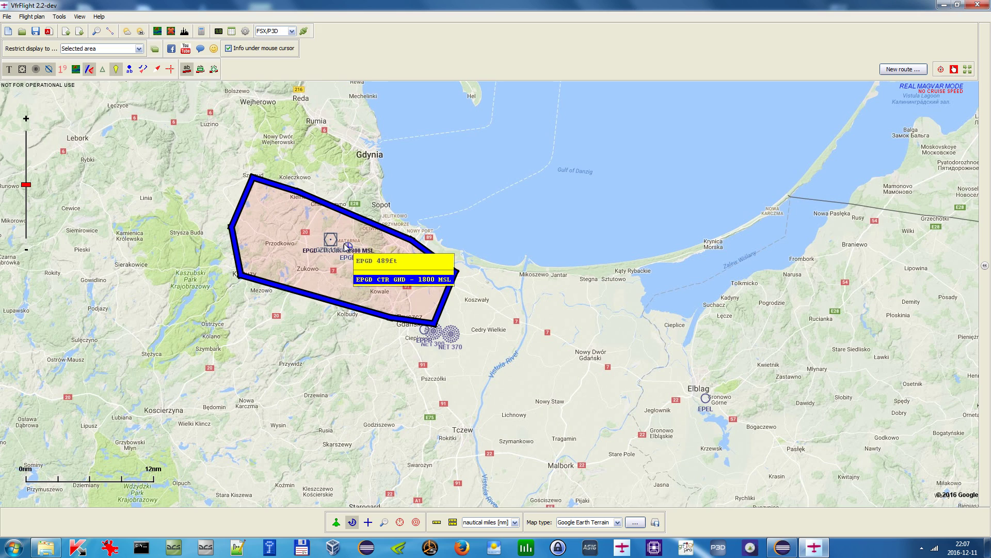
pyautogui.moveTo(669, 364); pyautogui.dragTo(577, 333)
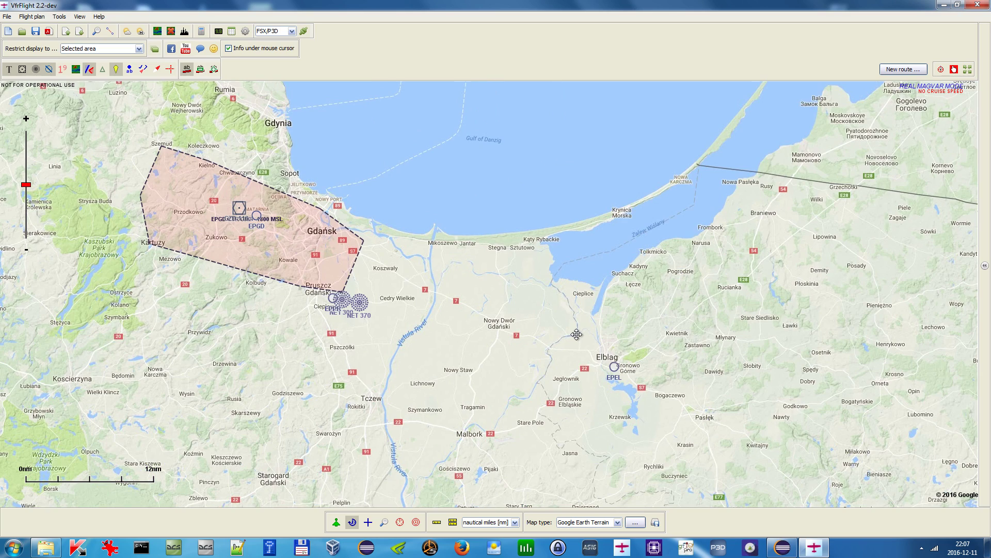
pyautogui.moveTo(333, 255); pyautogui.dragTo(398, 282)
pyautogui.scroll(-1, 399, 283)
pyautogui.scroll(1, 411, 250)
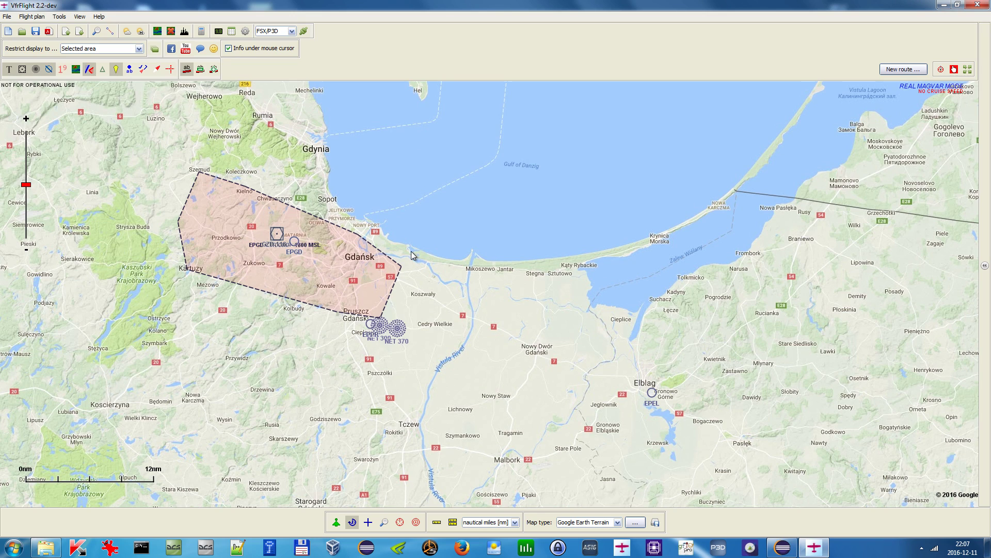
pyautogui.moveTo(410, 221); pyautogui.dragTo(448, 240)
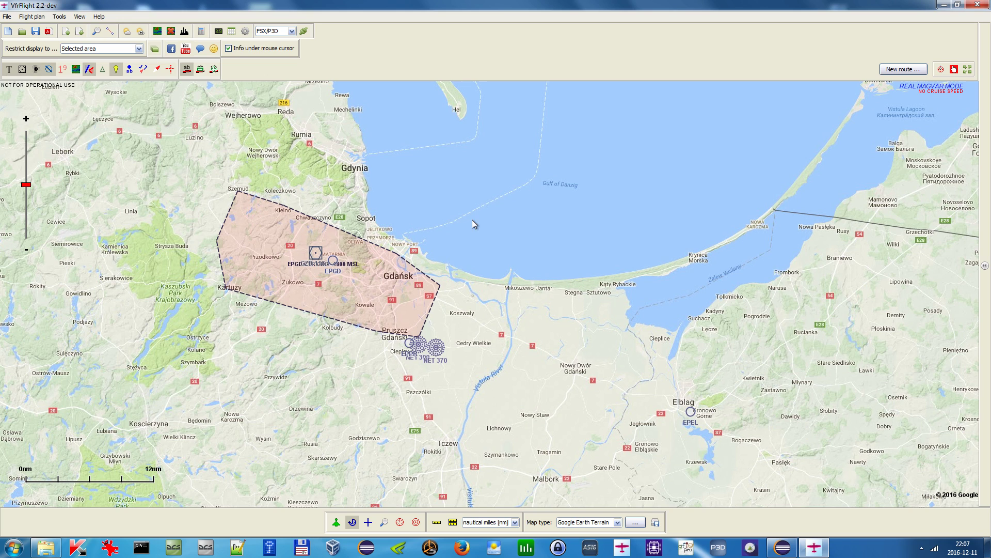
pyautogui.moveTo(469, 208); pyautogui.dragTo(468, 238)
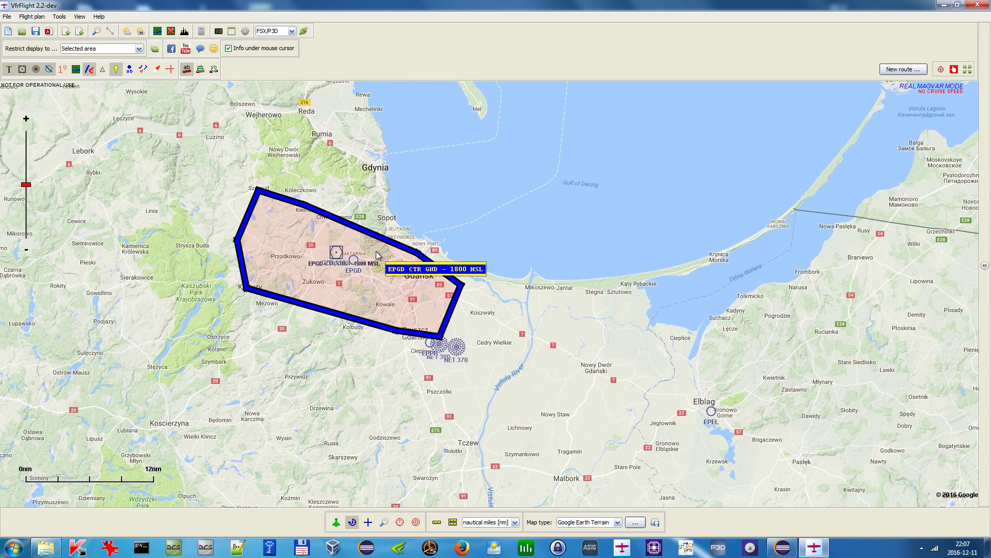
pyautogui.scroll(1, 375, 252)
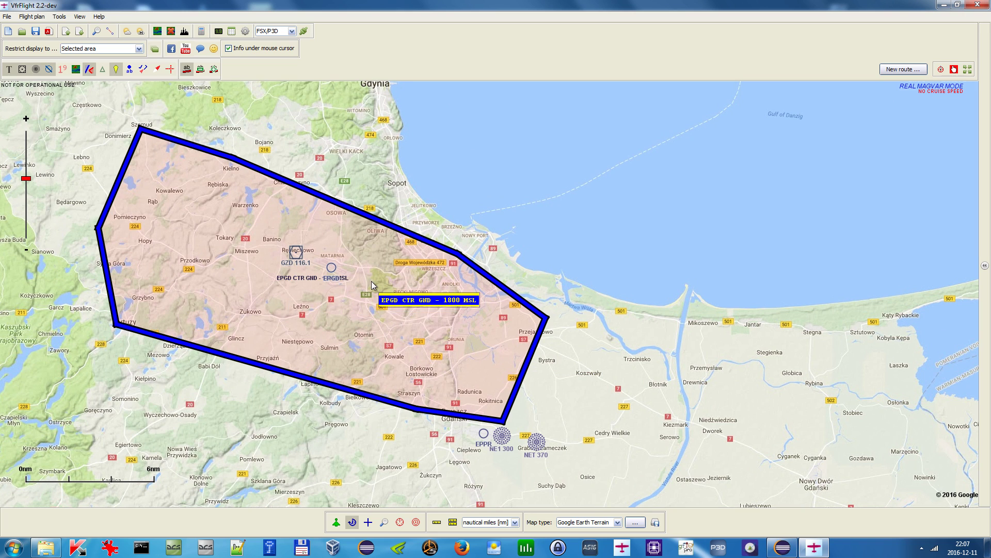
pyautogui.scroll(-1, 381, 299)
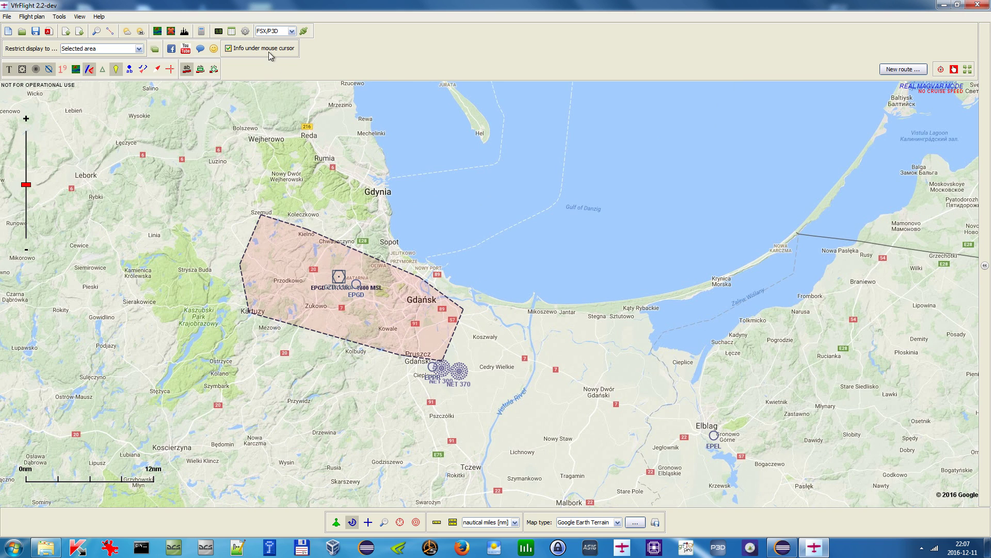
# - Inspect the remove-from-database options for the EPGD airspace and the EPPR airfield points
pyautogui.rightClick(383, 299)
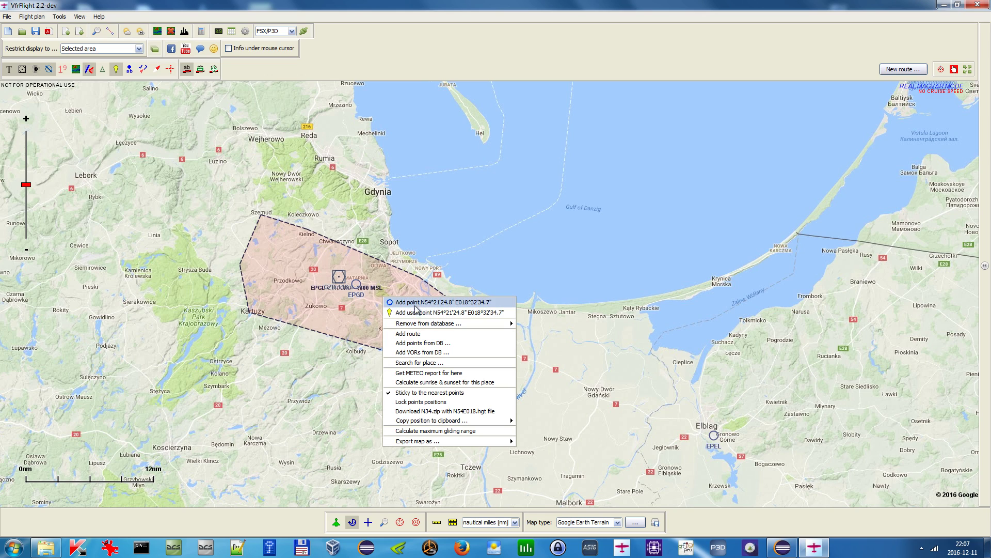
pyautogui.moveTo(426, 326)
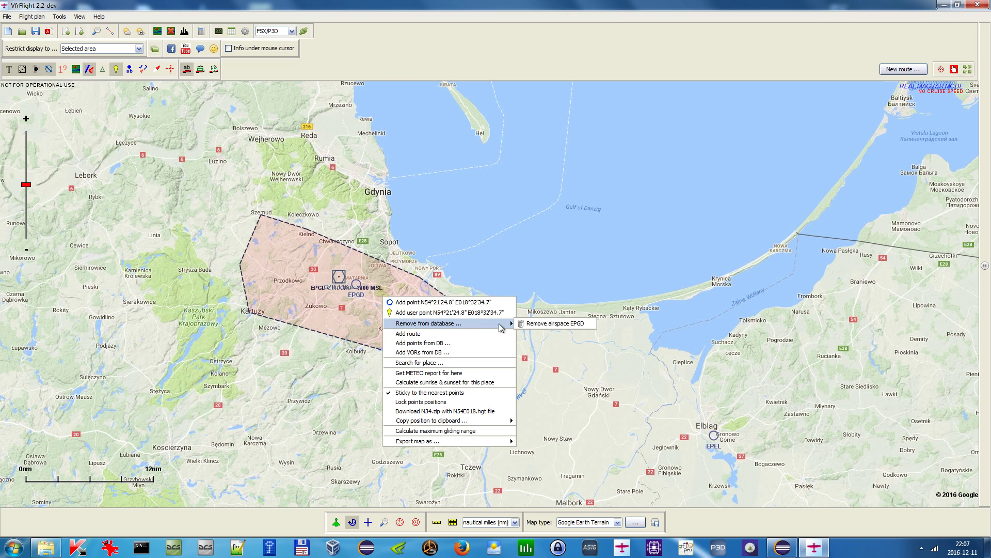
pyautogui.click(370, 254)
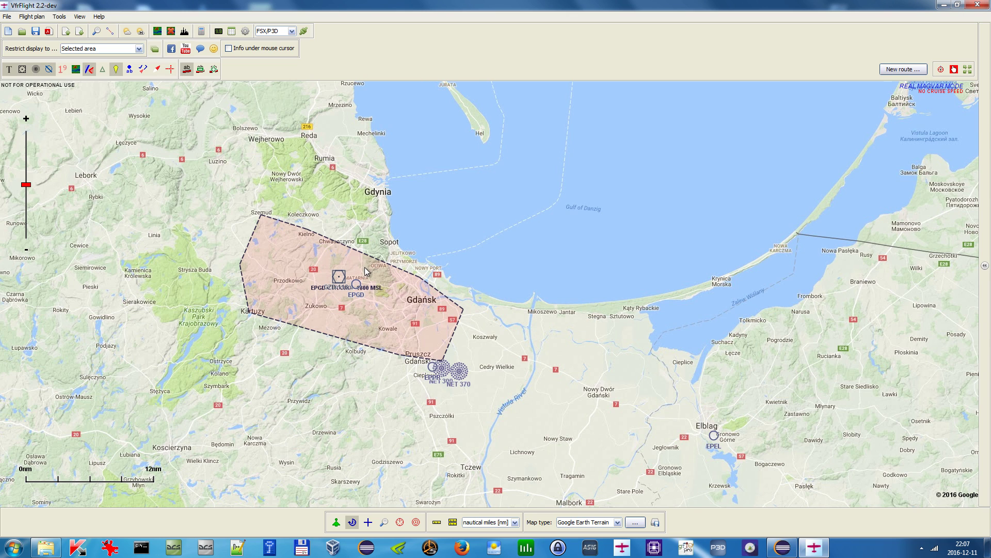
pyautogui.scroll(-2, 365, 270)
pyautogui.rightClick(386, 293)
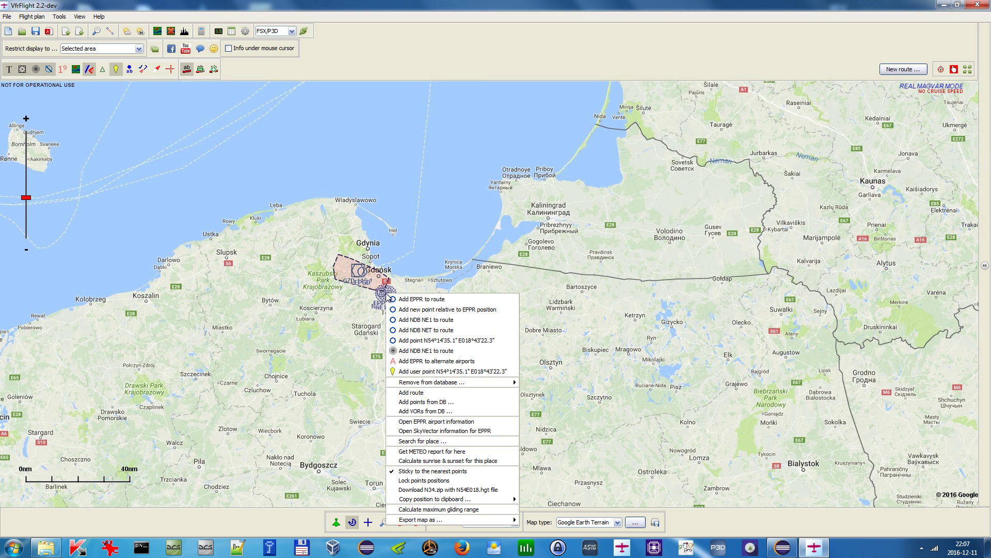
pyautogui.moveTo(440, 387)
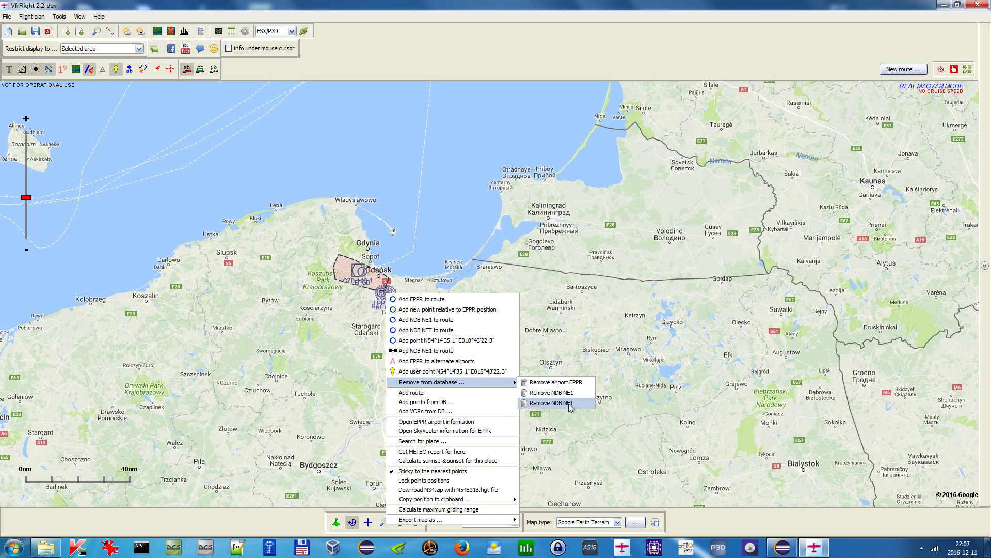
pyautogui.moveTo(465, 189); pyautogui.dragTo(418, 174)
pyautogui.scroll(1, 329, 254)
pyautogui.scroll(1, 378, 252)
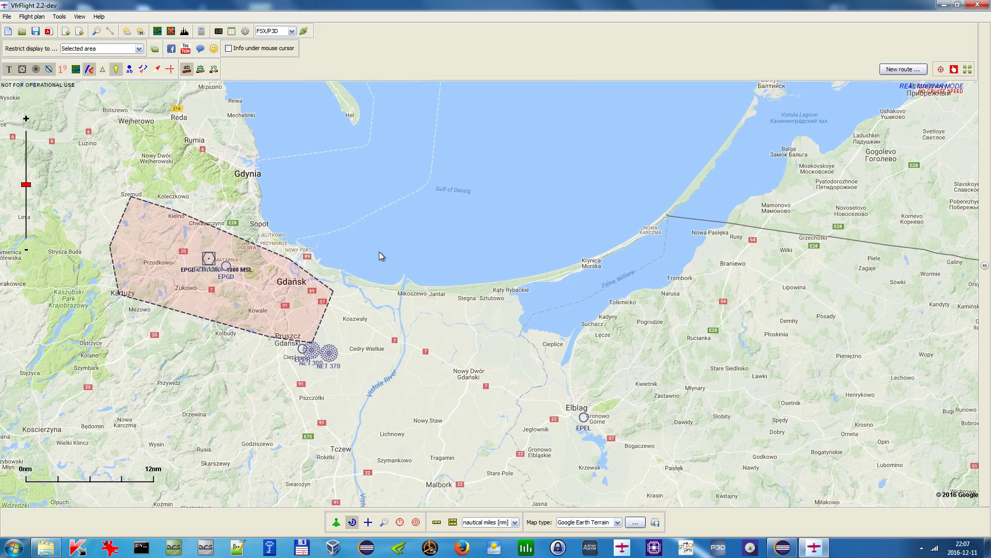
pyautogui.moveTo(379, 252); pyautogui.dragTo(405, 248)
pyautogui.moveTo(475, 262); pyautogui.dragTo(528, 273)
pyautogui.moveTo(355, 166); pyautogui.dragTo(413, 208)
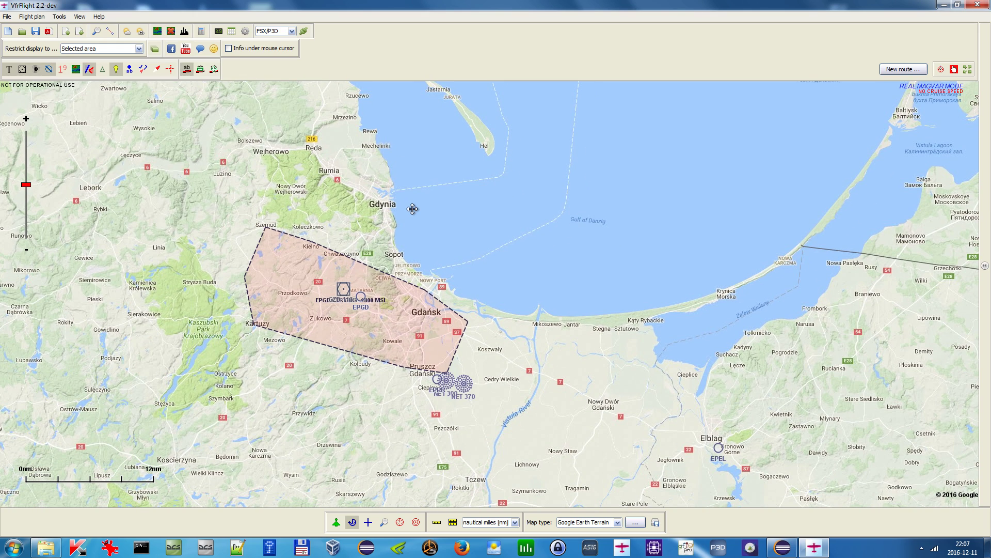